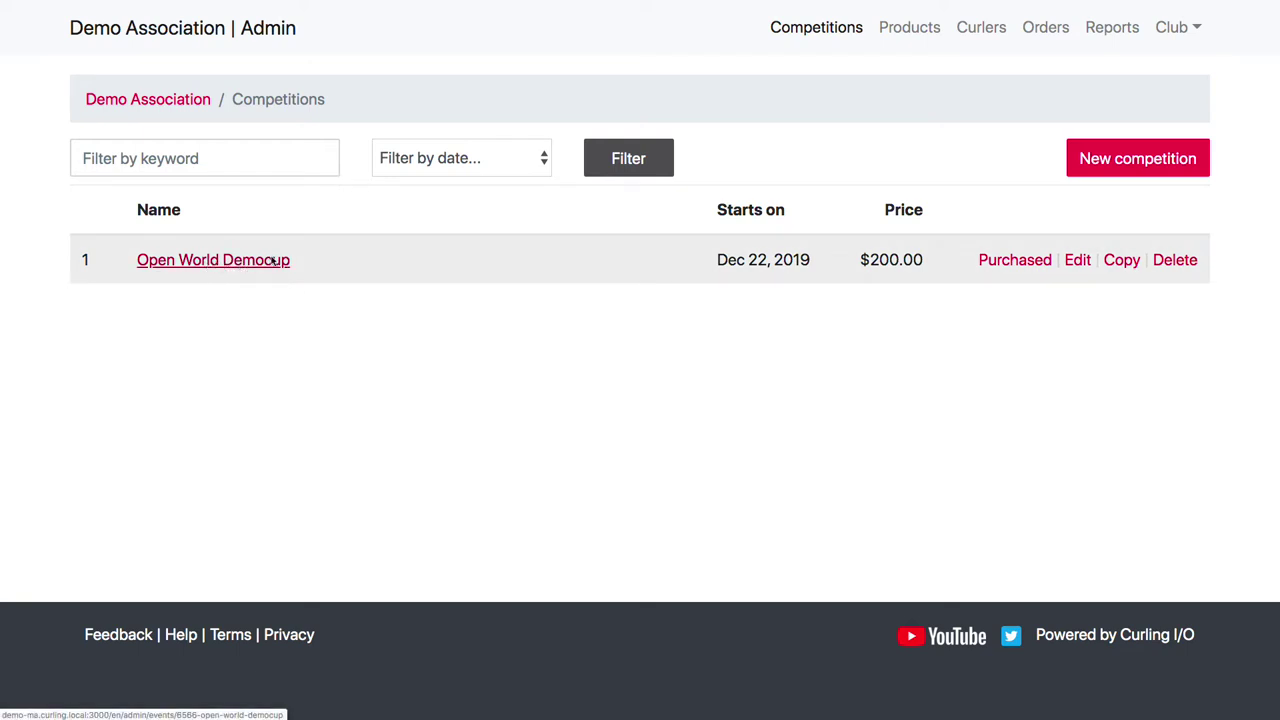
# Open Open World Democup's edit form and scroll to its Registration settings: $200.00 price, Open team restriction.
pyautogui.click(1077, 263)
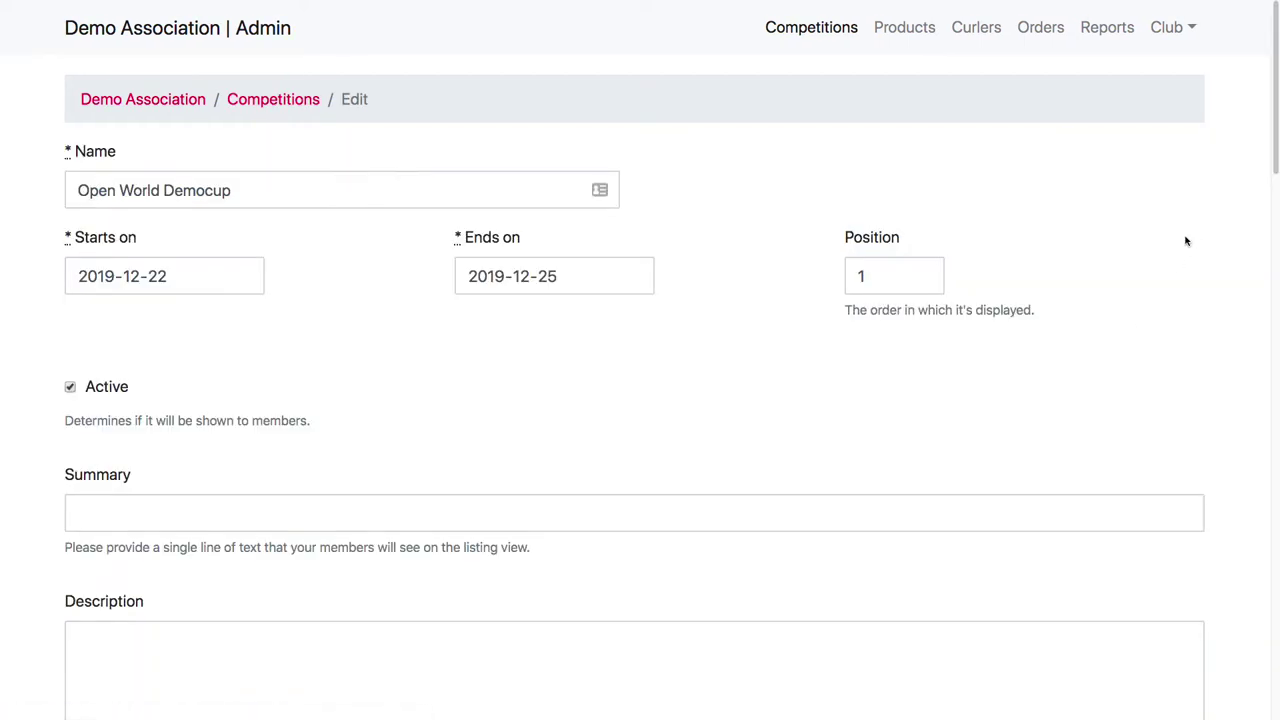
pyautogui.scroll(-3, 1190, 241)
pyautogui.scroll(-10, 1185, 243)
pyautogui.scroll(-1, 1183, 243)
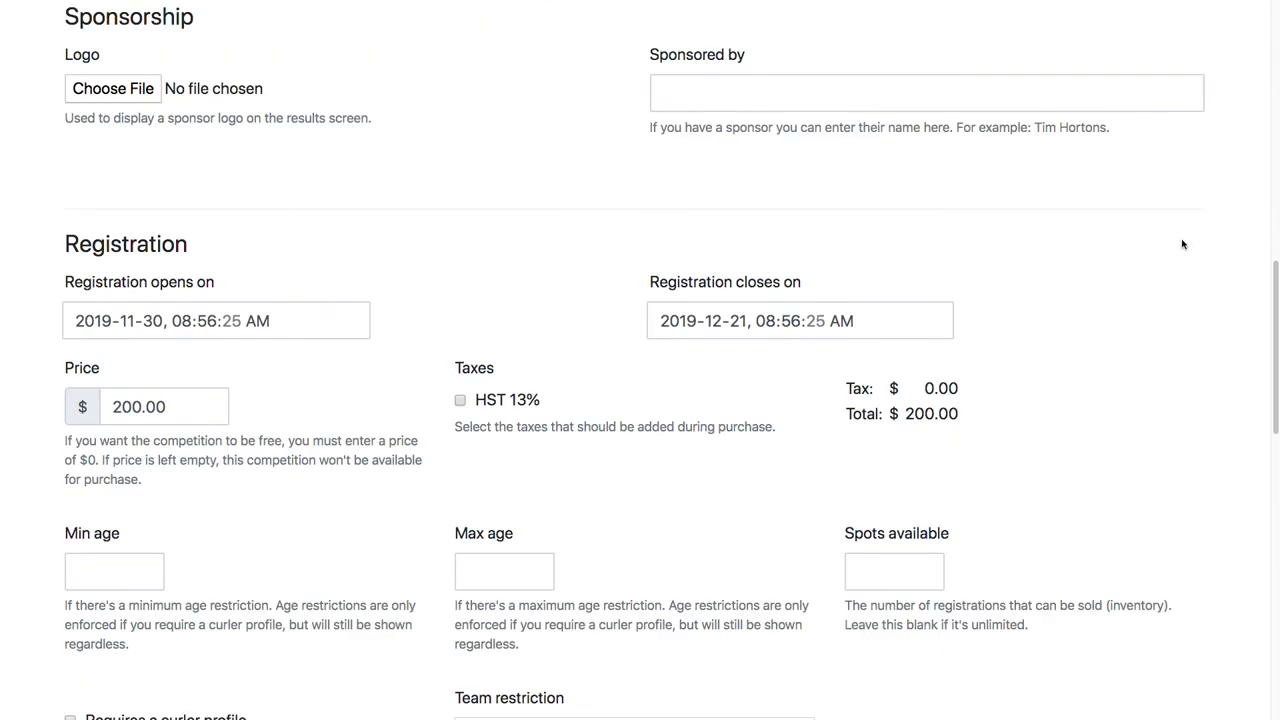
pyautogui.scroll(-5, 1183, 244)
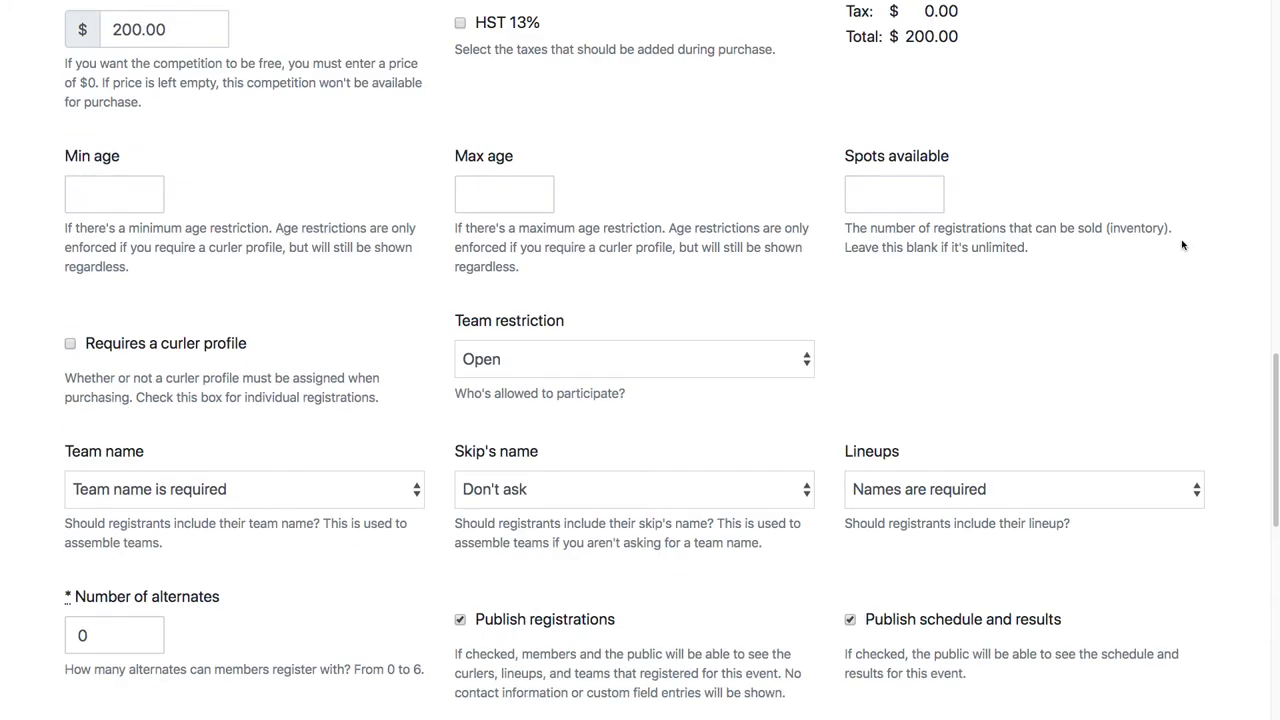
pyautogui.scroll(2, 531, 219)
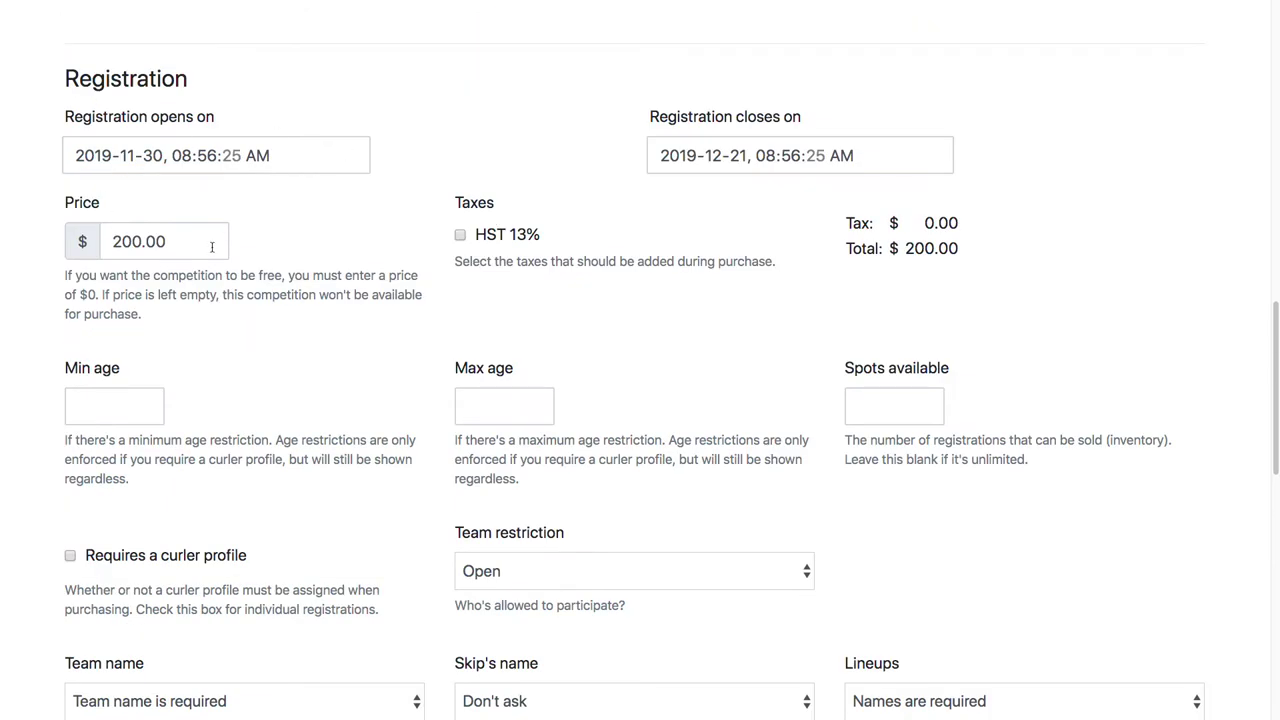
pyautogui.scroll(-1, 244, 366)
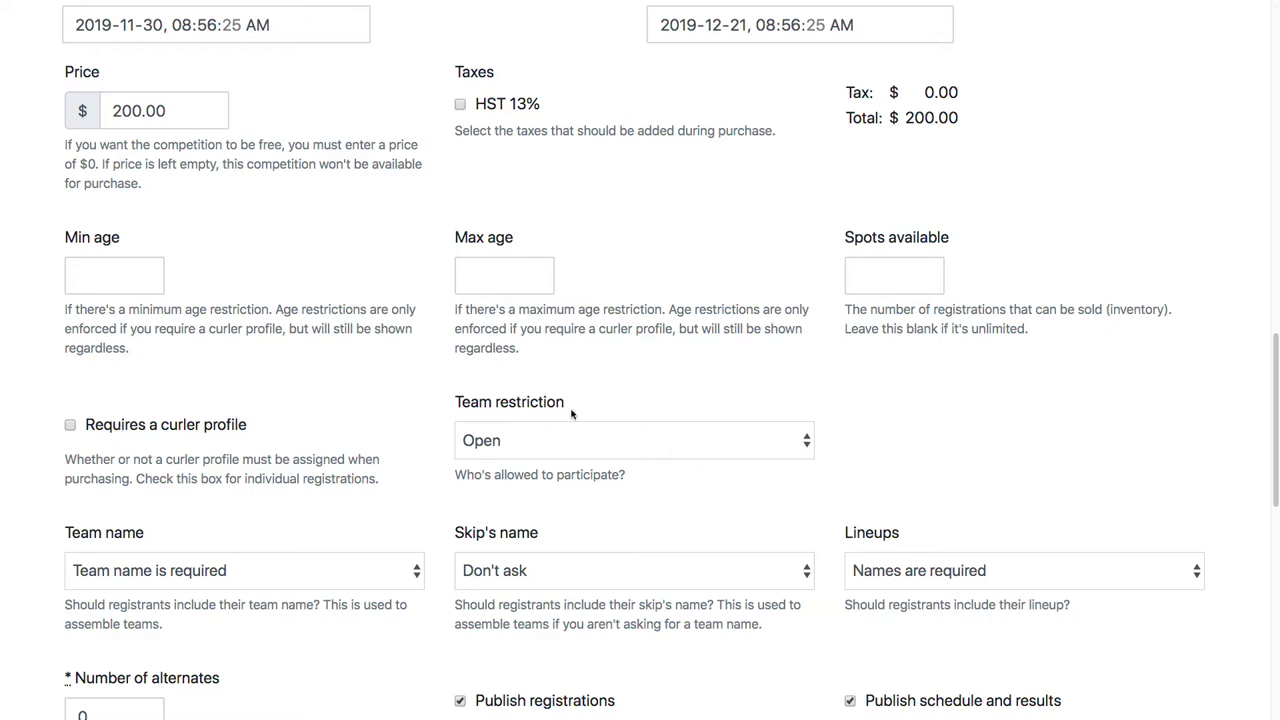
pyautogui.moveTo(495, 403); pyautogui.dragTo(558, 410)
pyautogui.scroll(-3, 990, 413)
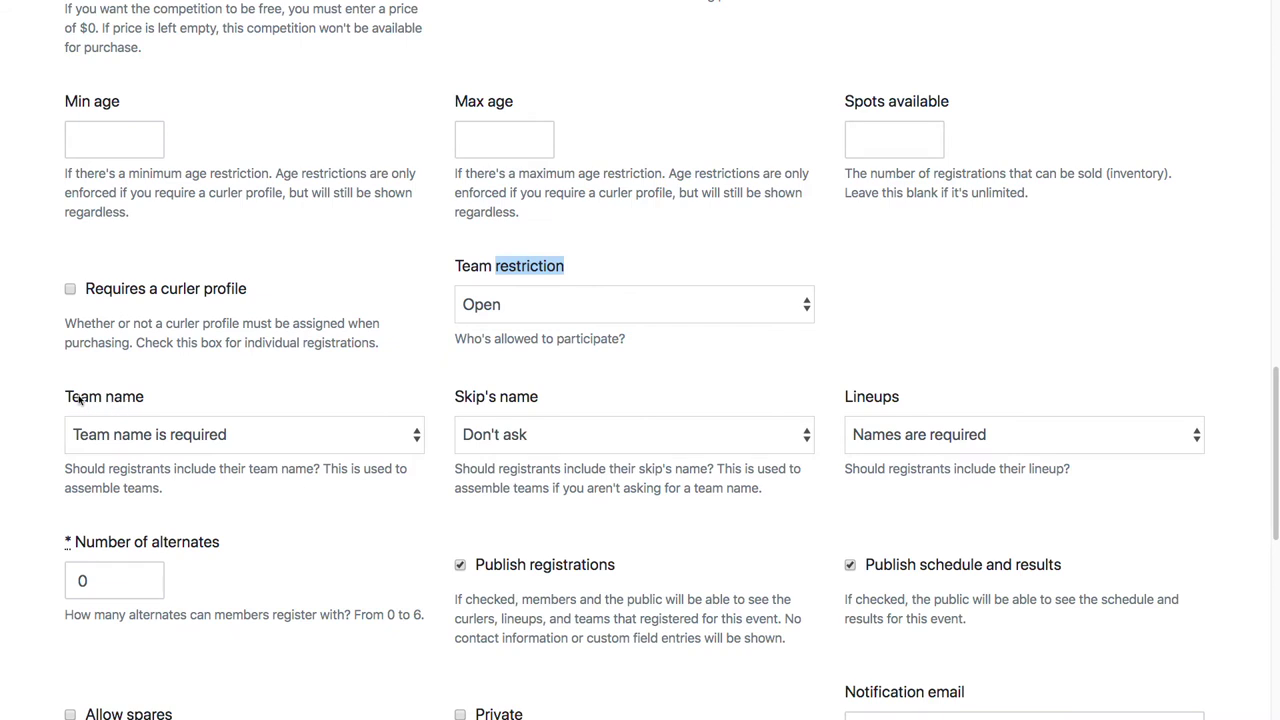
pyautogui.moveTo(80, 400); pyautogui.dragTo(122, 400)
pyautogui.moveTo(472, 398); pyautogui.dragTo(540, 404)
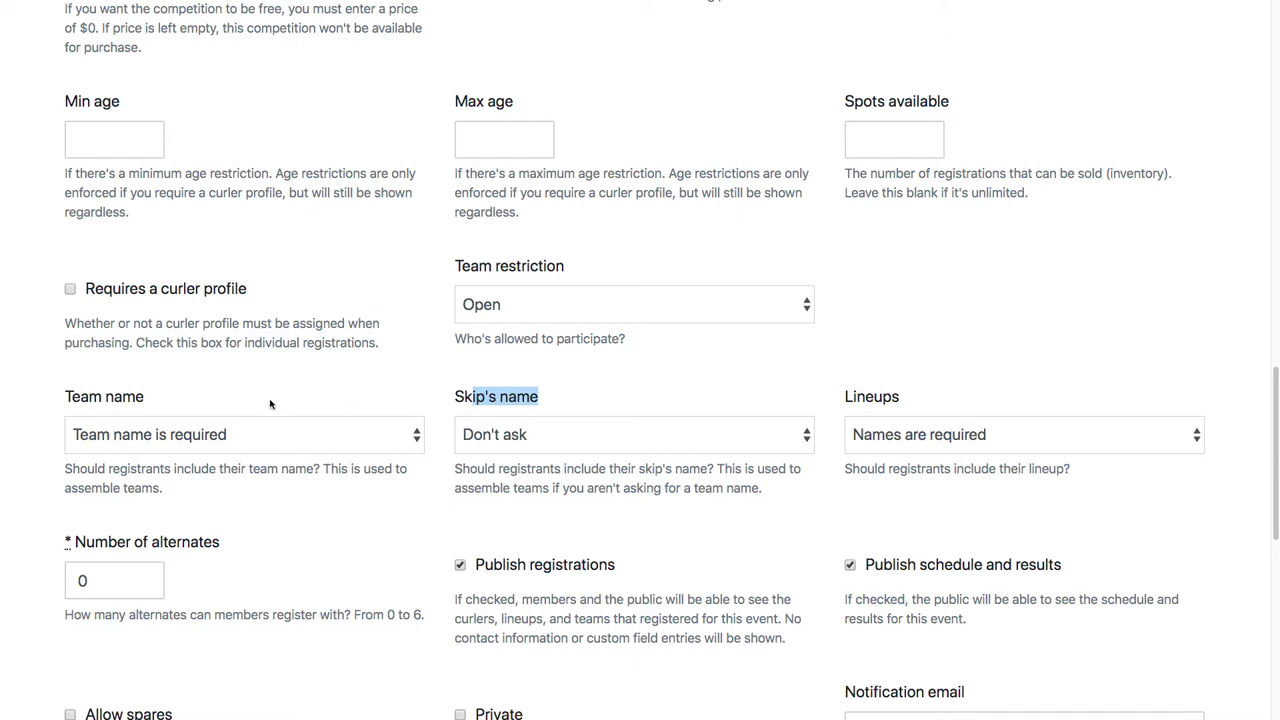
pyautogui.moveTo(80, 400); pyautogui.dragTo(142, 400)
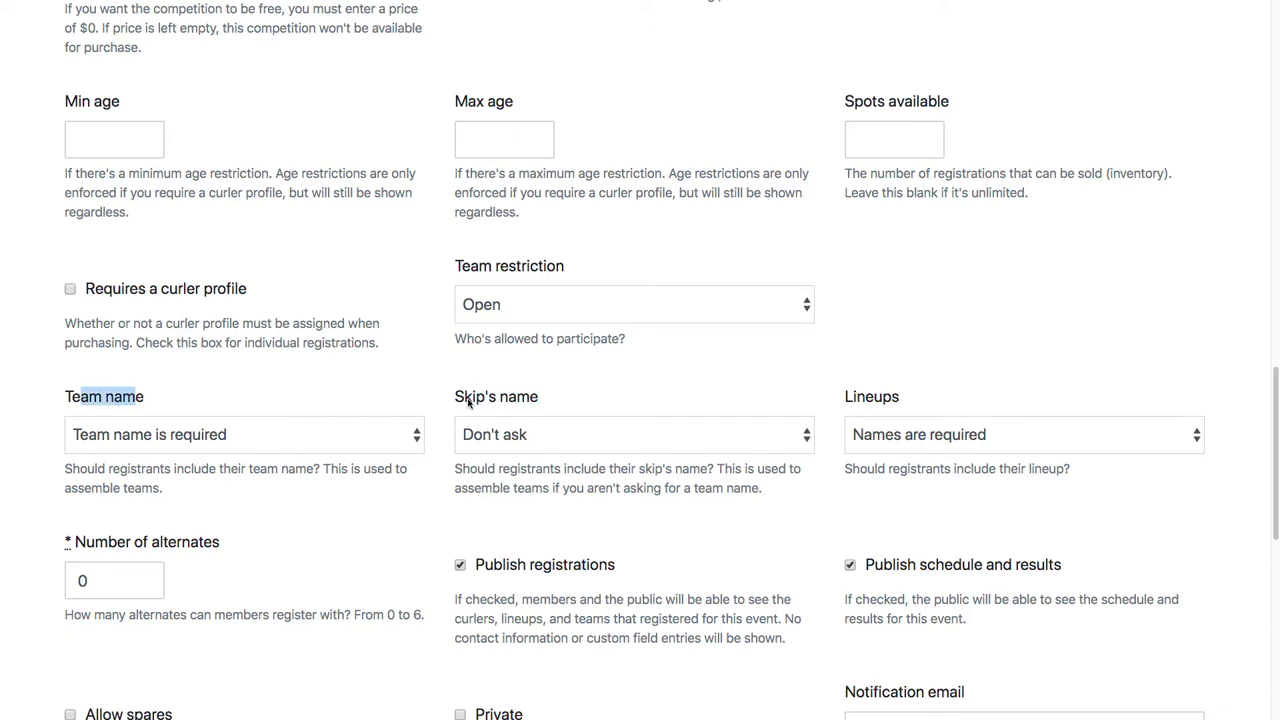
pyautogui.moveTo(466, 400); pyautogui.dragTo(536, 400)
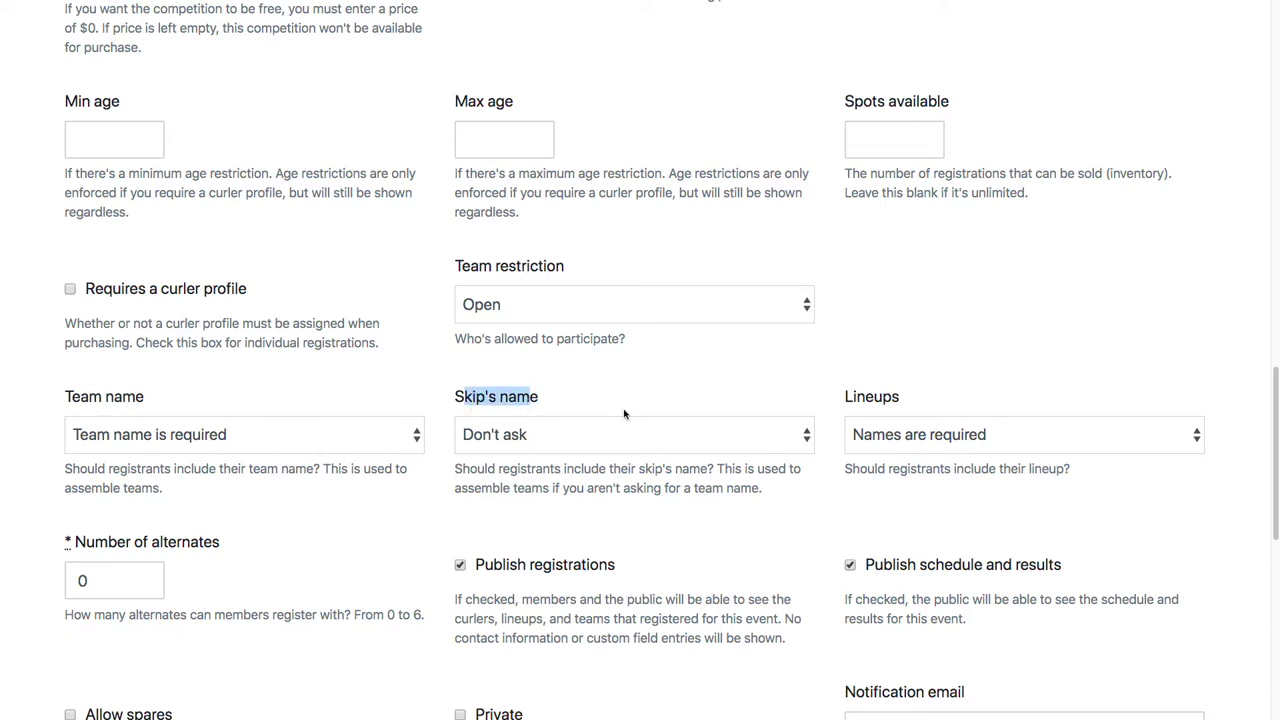
pyautogui.scroll(-1, 605, 406)
pyautogui.scroll(-2, 1137, 355)
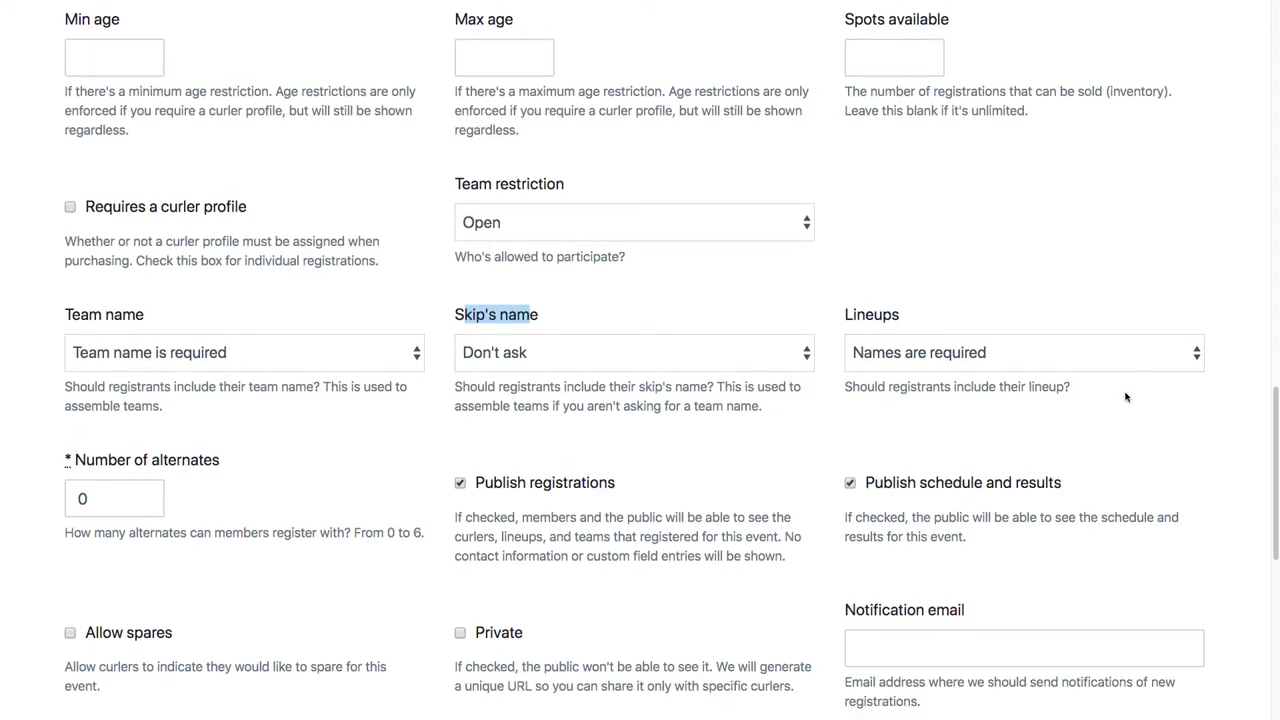
pyautogui.click(953, 360)
pyautogui.click(956, 377)
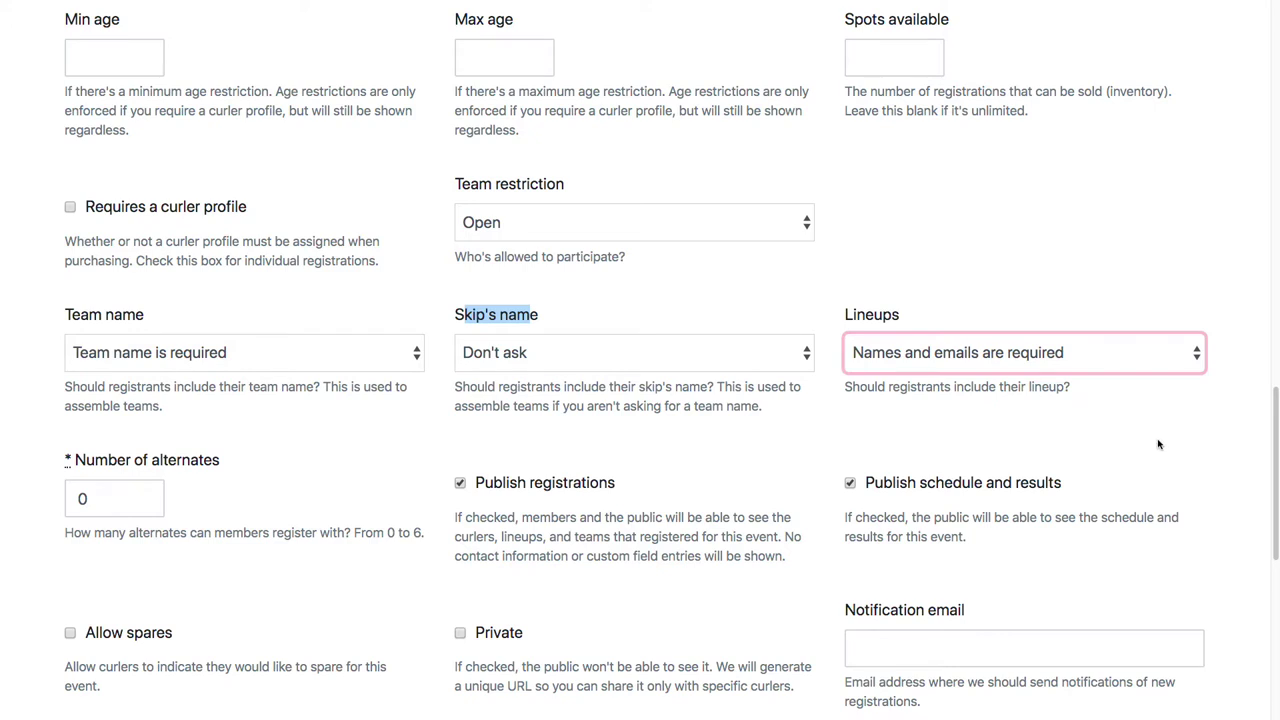
pyautogui.click(1014, 355)
pyautogui.click(1007, 344)
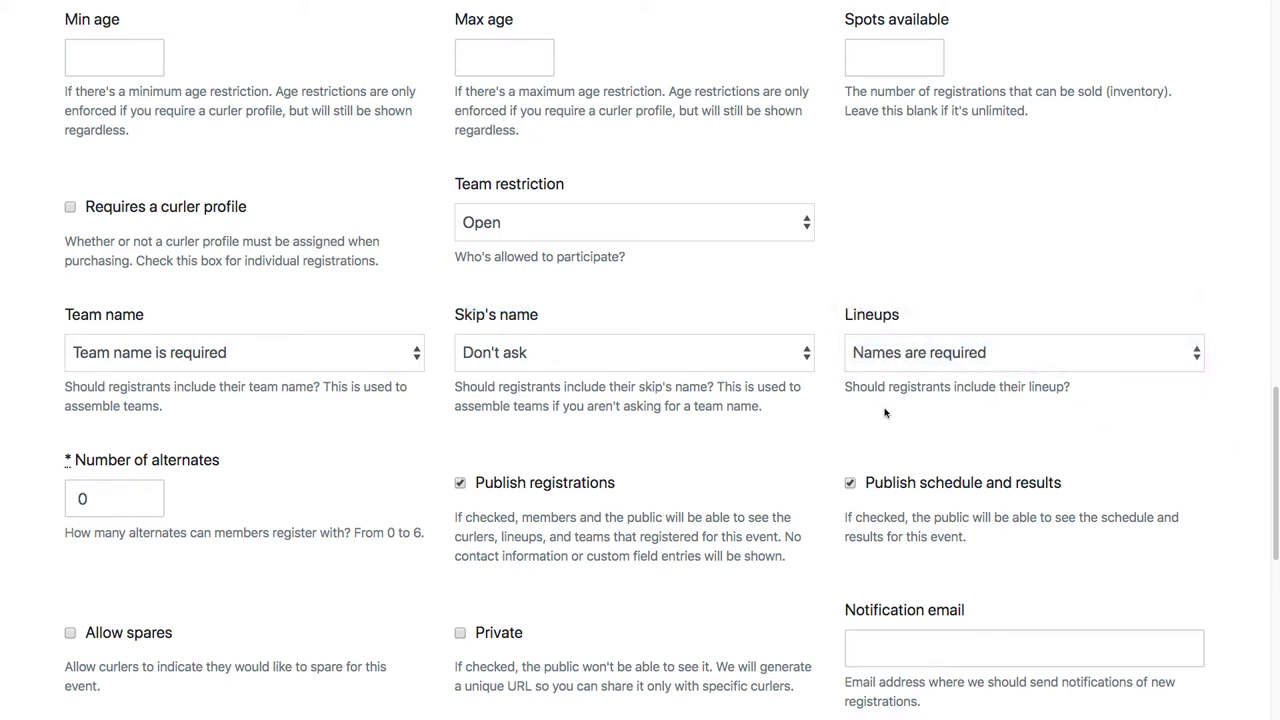
pyautogui.scroll(-3, 662, 406)
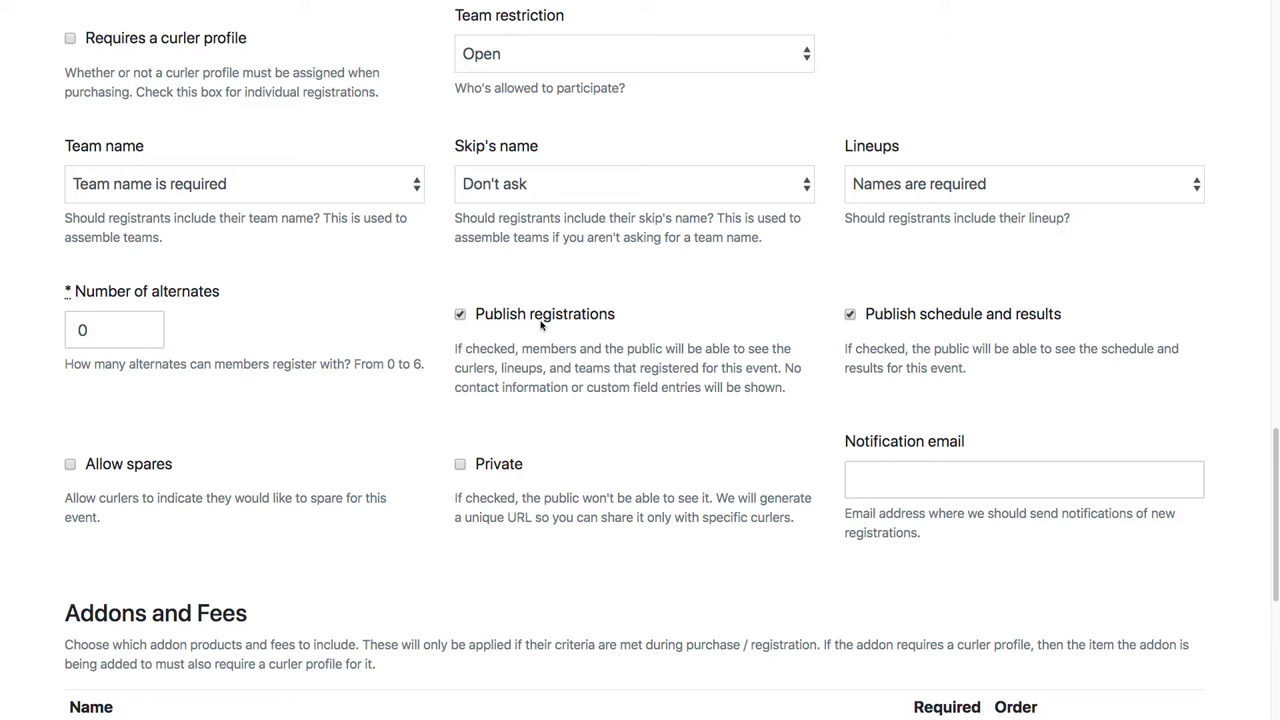
pyautogui.click(532, 318)
pyautogui.click(530, 318)
pyautogui.scroll(-3, 655, 444)
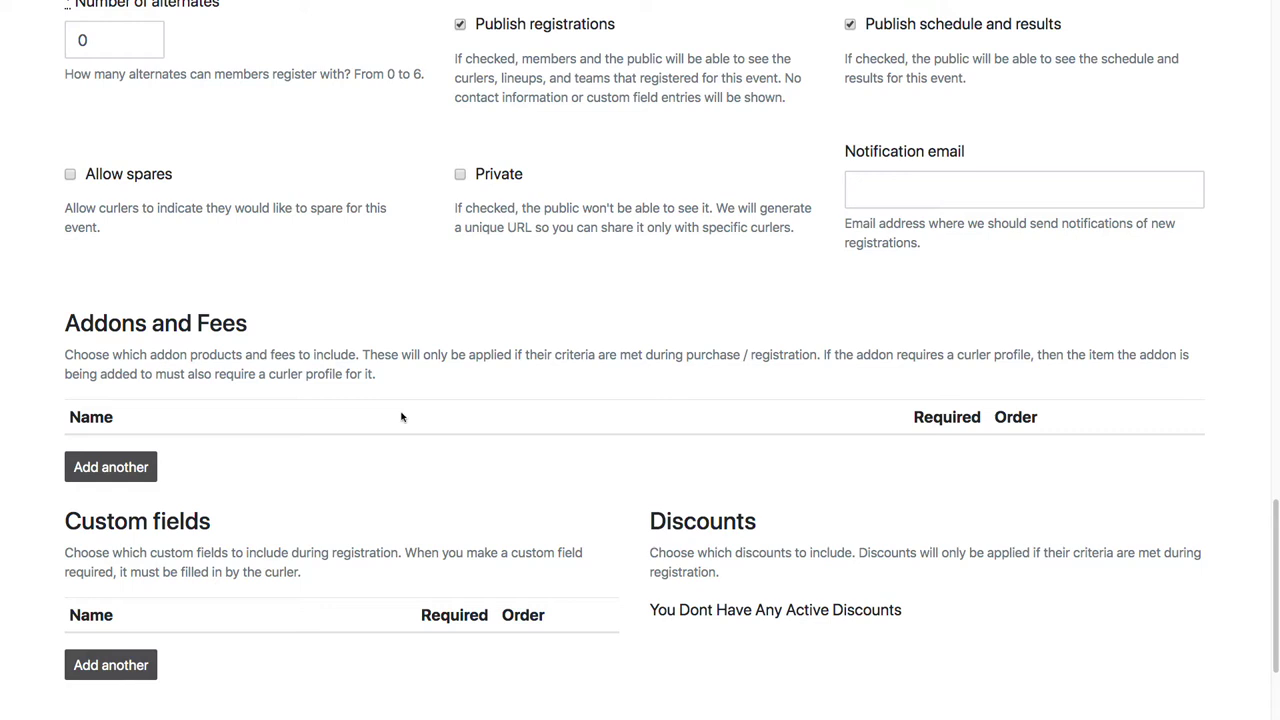
pyautogui.scroll(-1, 473, 471)
pyautogui.scroll(-3, 473, 471)
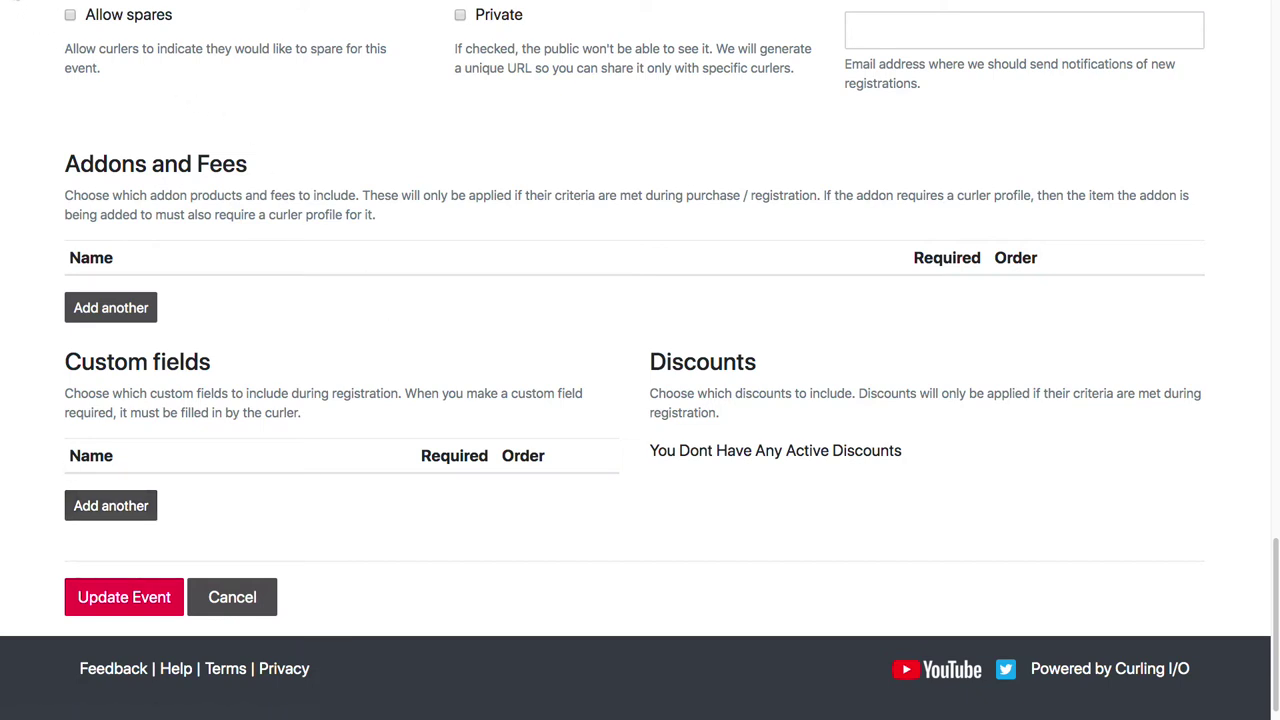
# Cancel the edit form without saving and open the Open World Democup details page.
pyautogui.click(12, 2)
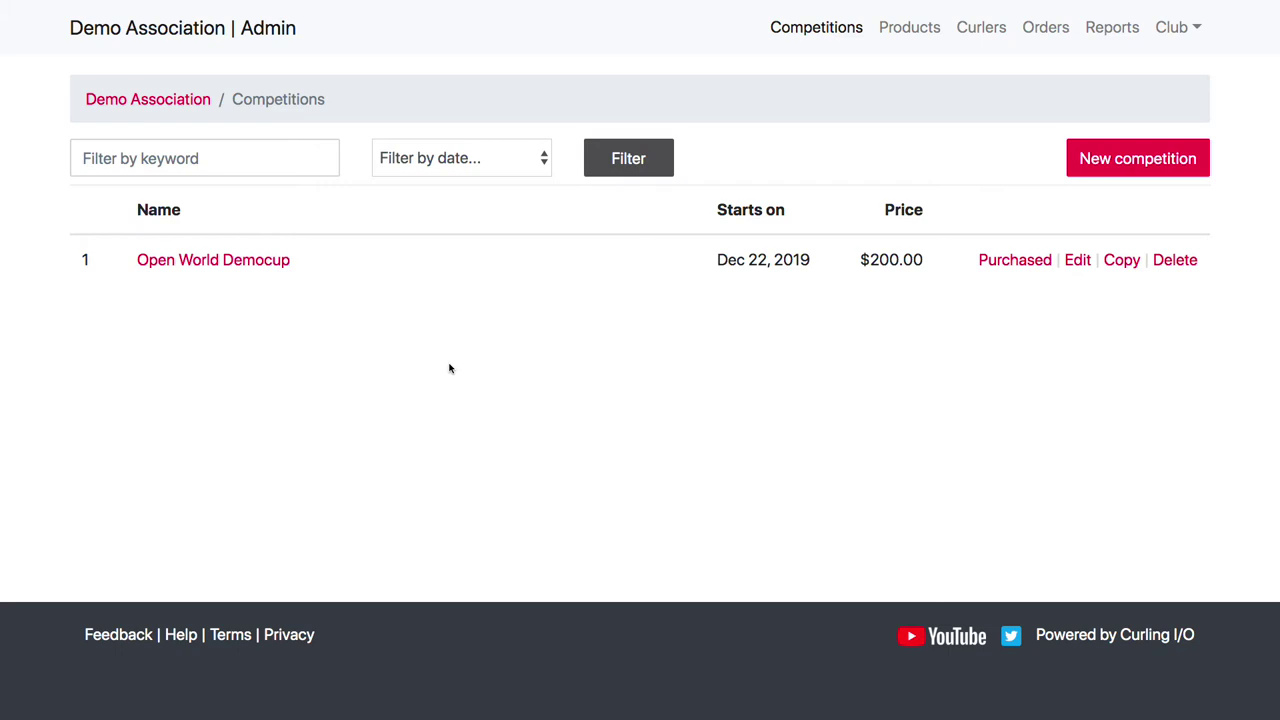
pyautogui.click(190, 262)
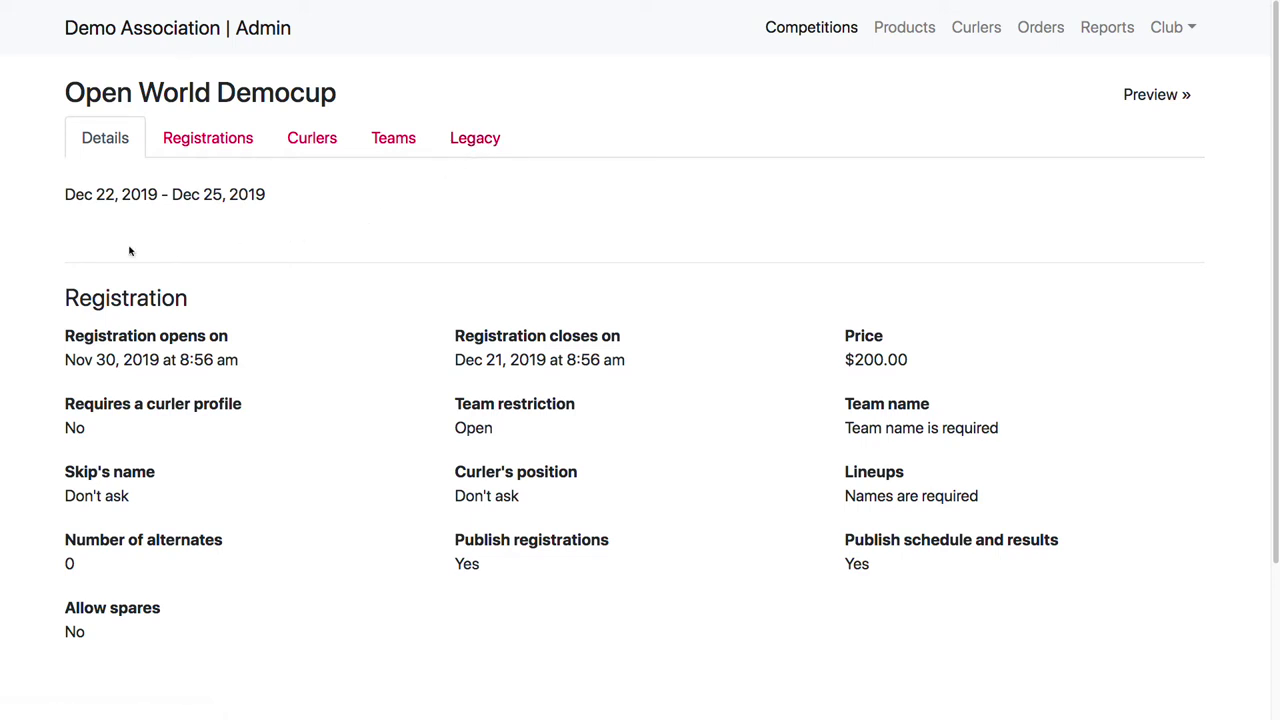
# Show the Registrations tab and highlight who submitted the first registration.
pyautogui.click(170, 140)
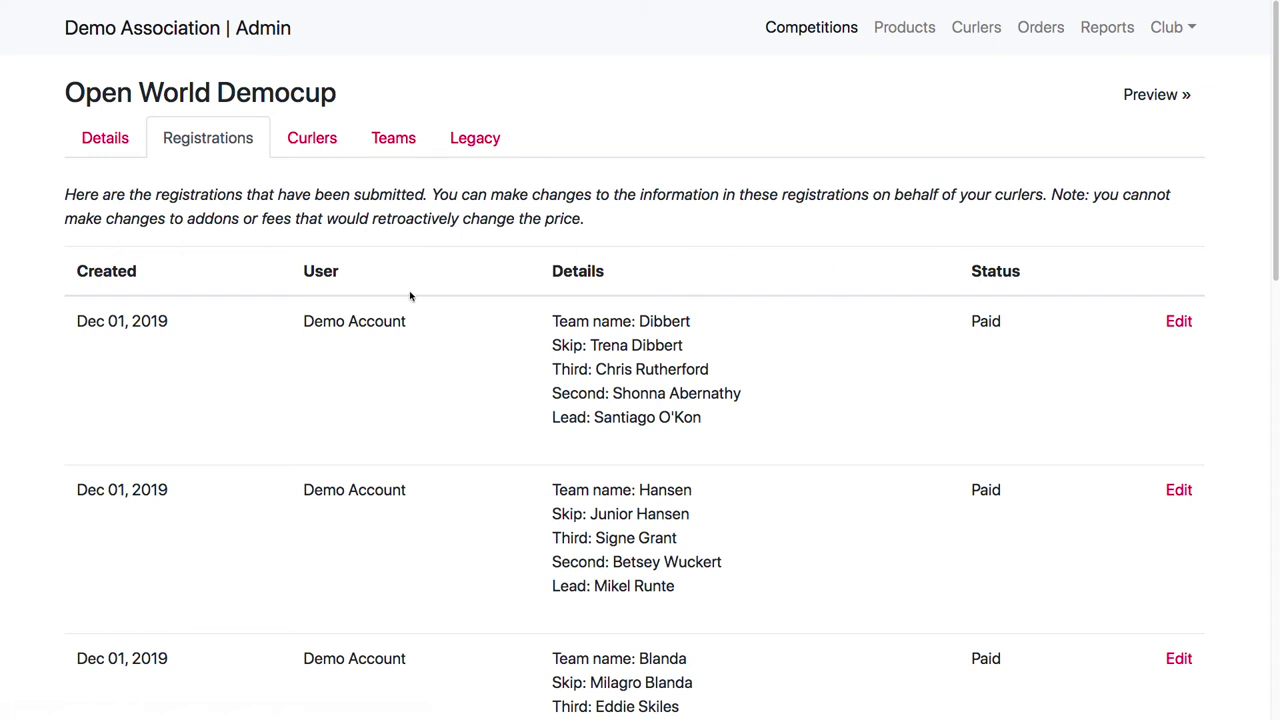
pyautogui.moveTo(315, 321); pyautogui.dragTo(397, 318)
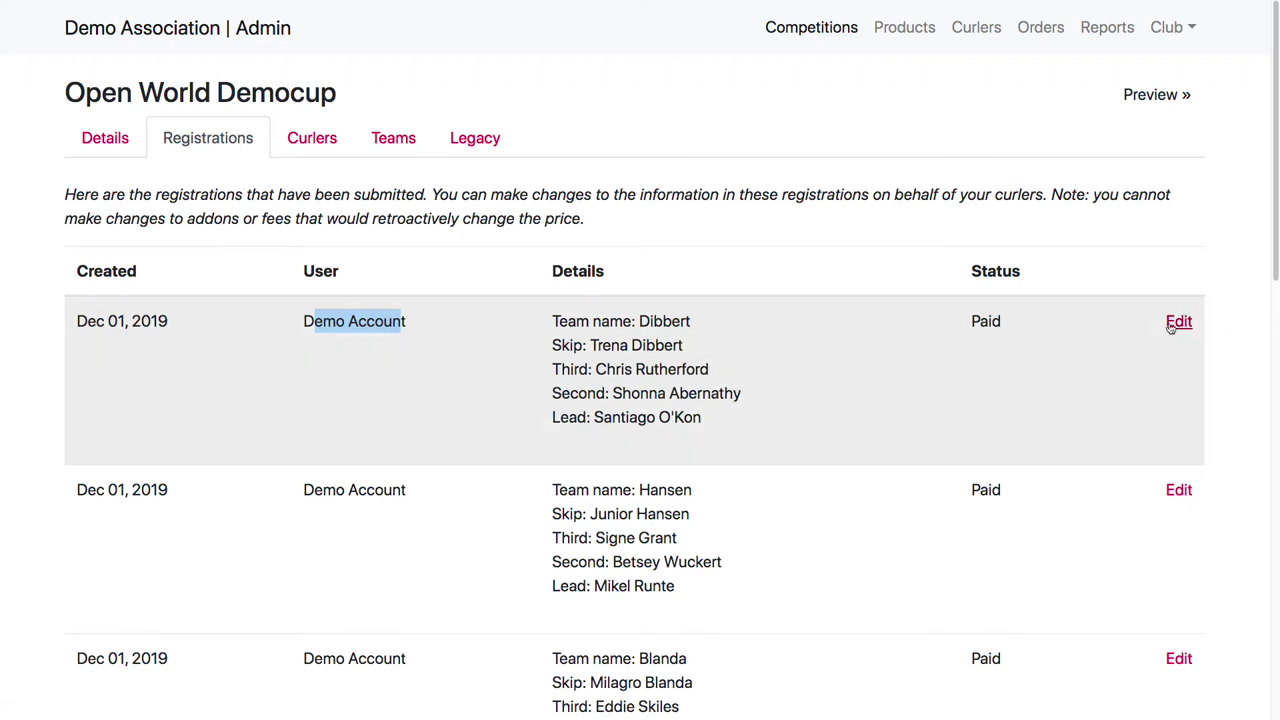
# Back out of the Dibbert registration edit unchanged and view the Curlers tab.
pyautogui.click(1177, 322)
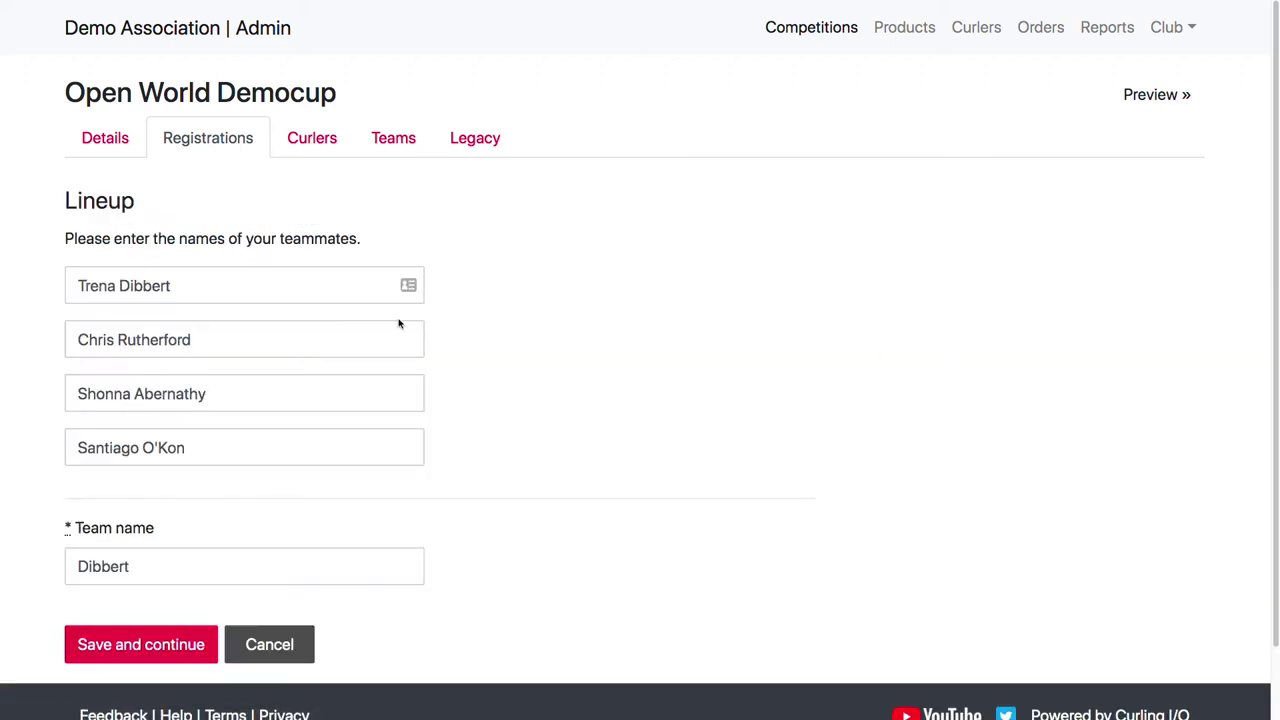
pyautogui.click(240, 138)
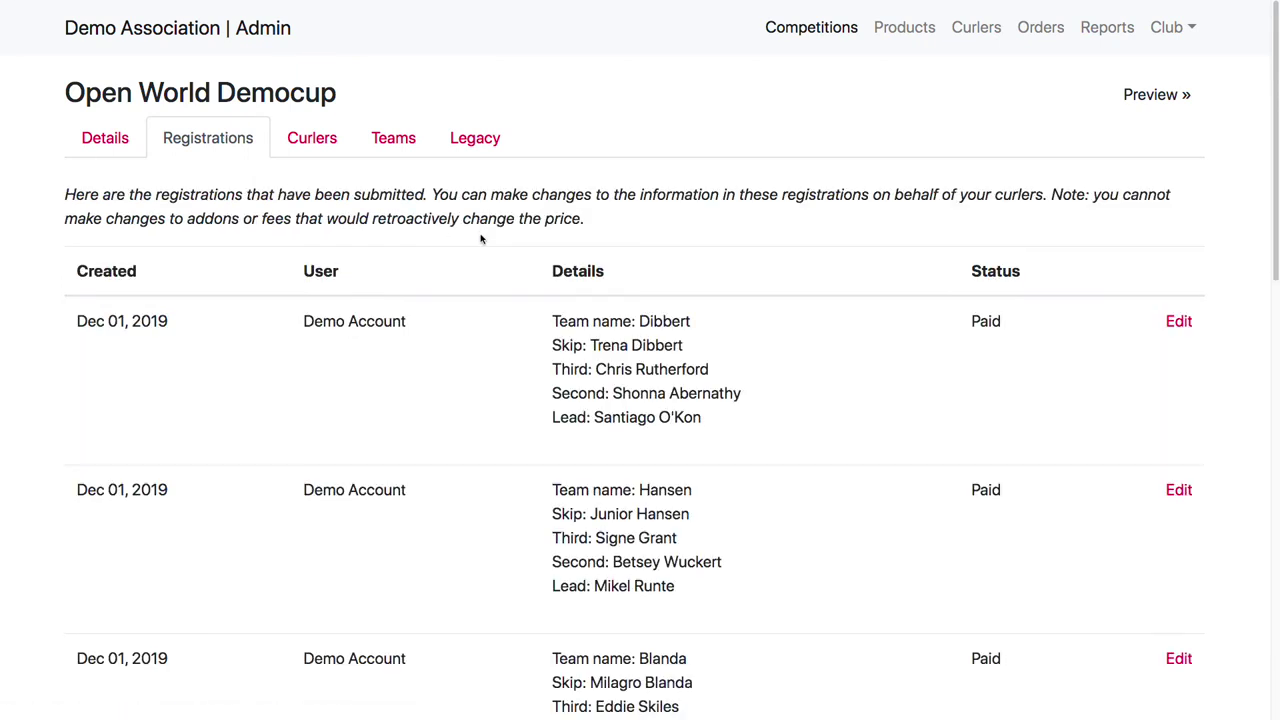
pyautogui.click(308, 138)
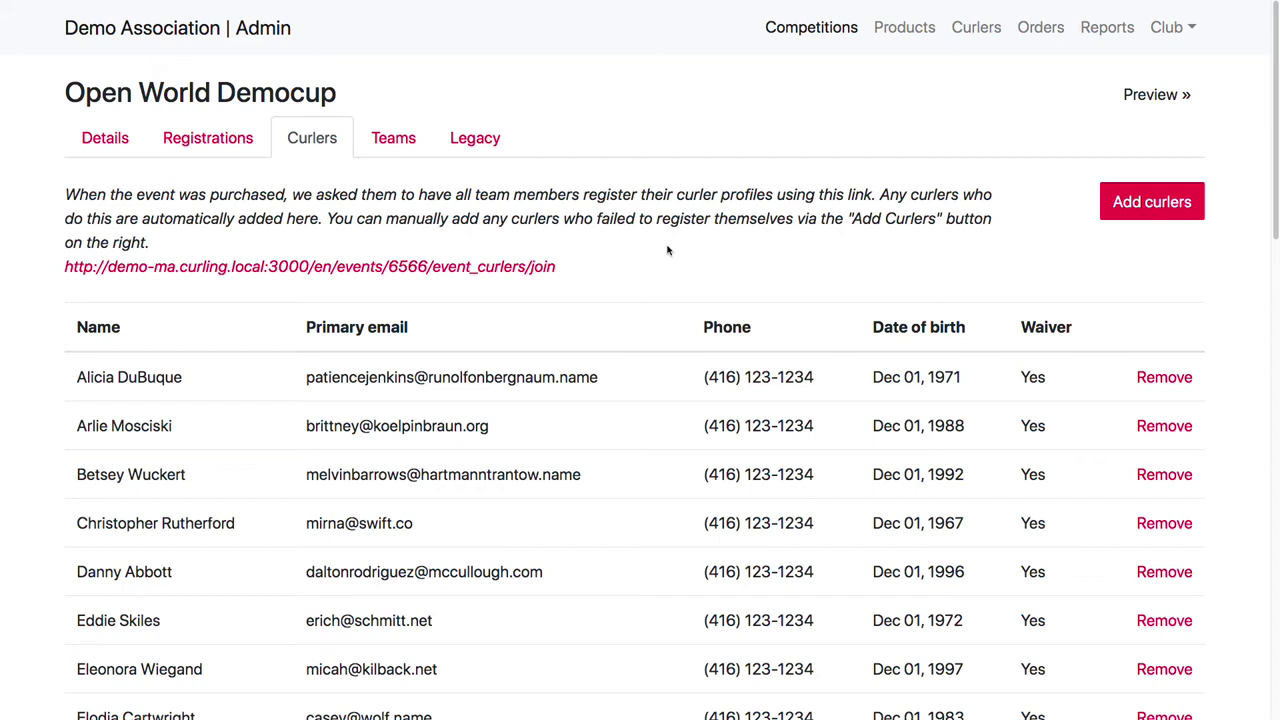
pyautogui.moveTo(573, 273); pyautogui.dragTo(68, 263)
pyautogui.click(650, 212)
pyautogui.click(1155, 204)
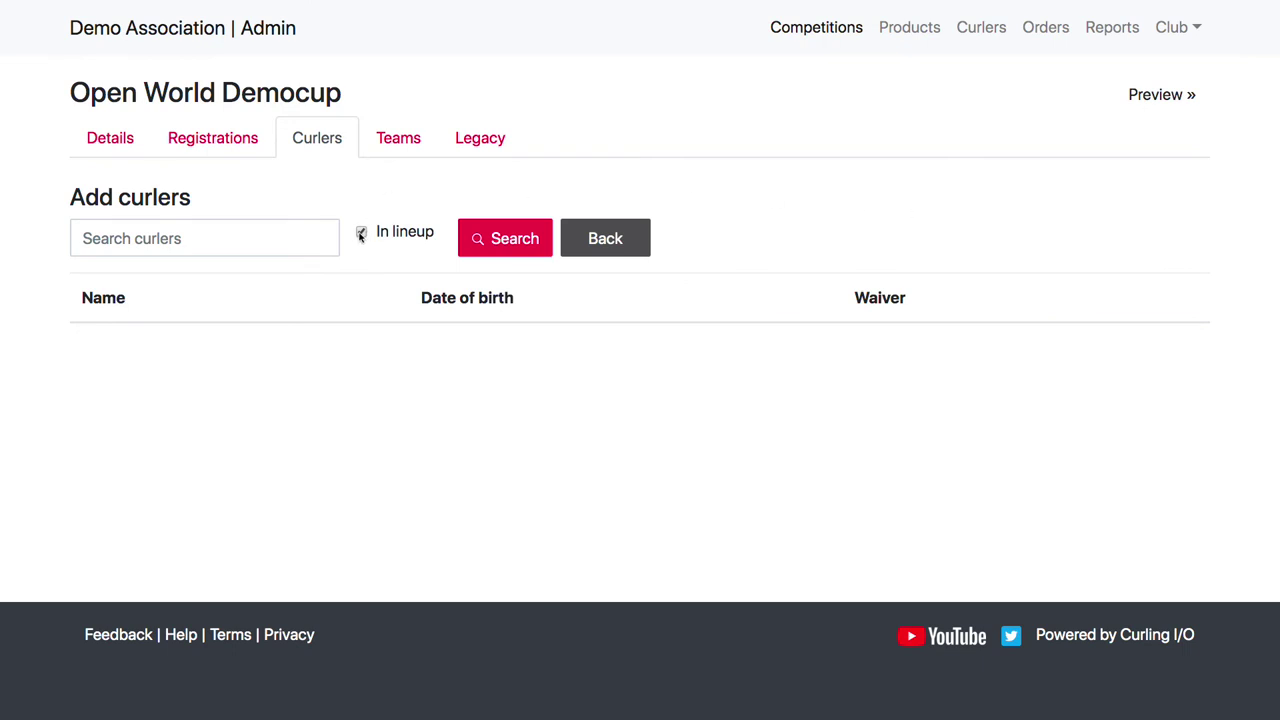
pyautogui.click(362, 232)
pyautogui.click(363, 234)
pyautogui.click(332, 140)
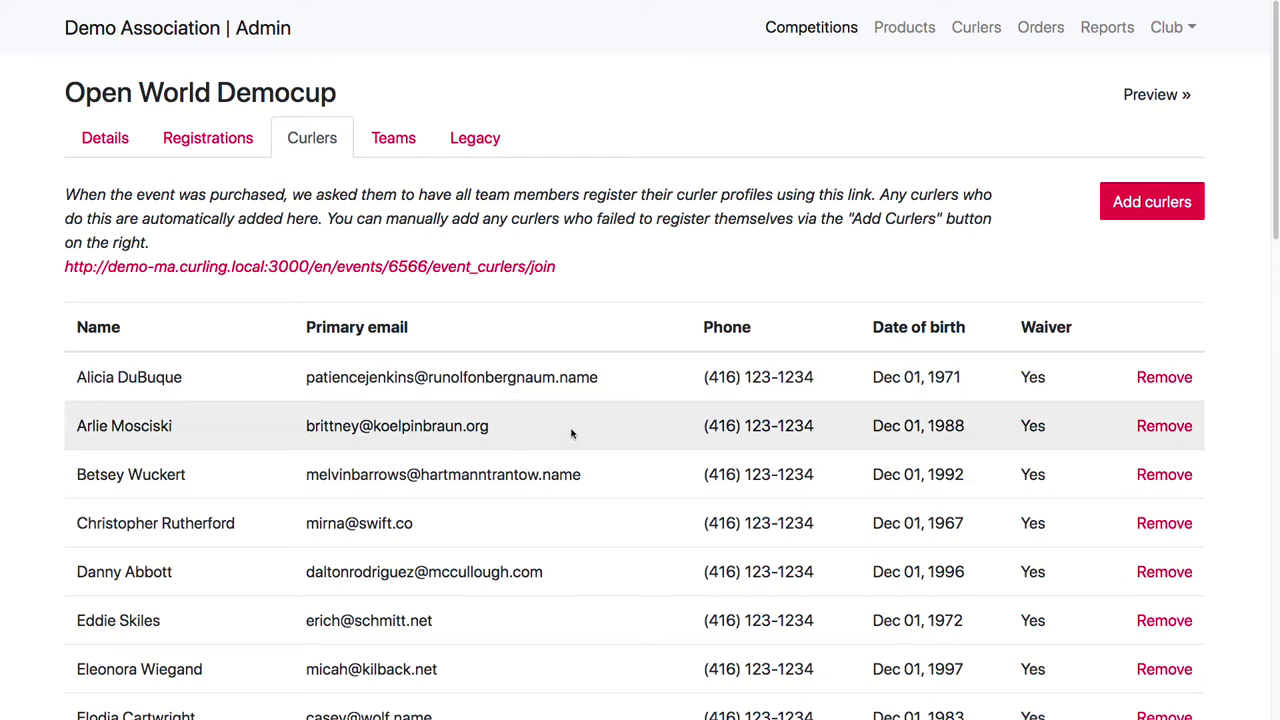
# Switch to the Teams tab, which shows no teams created yet.
pyautogui.click(405, 141)
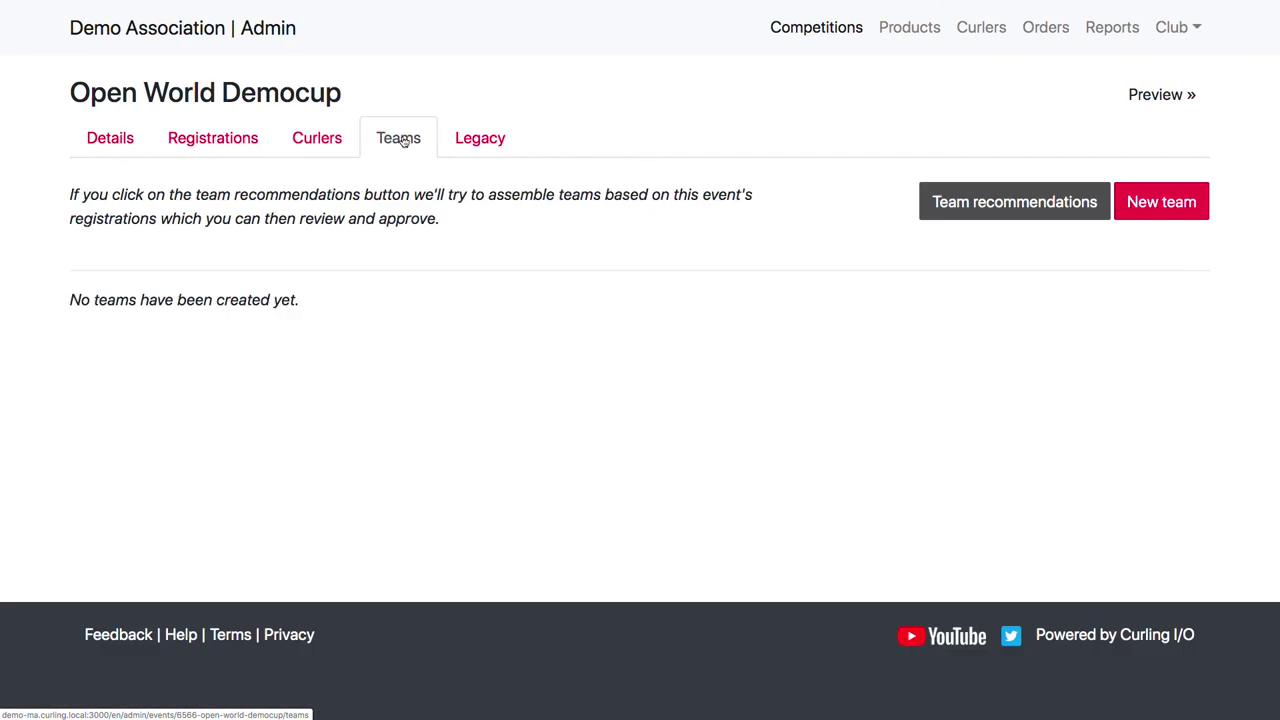
# Open Team recommendations and look over the suggested team cards.
pyautogui.click(1024, 187)
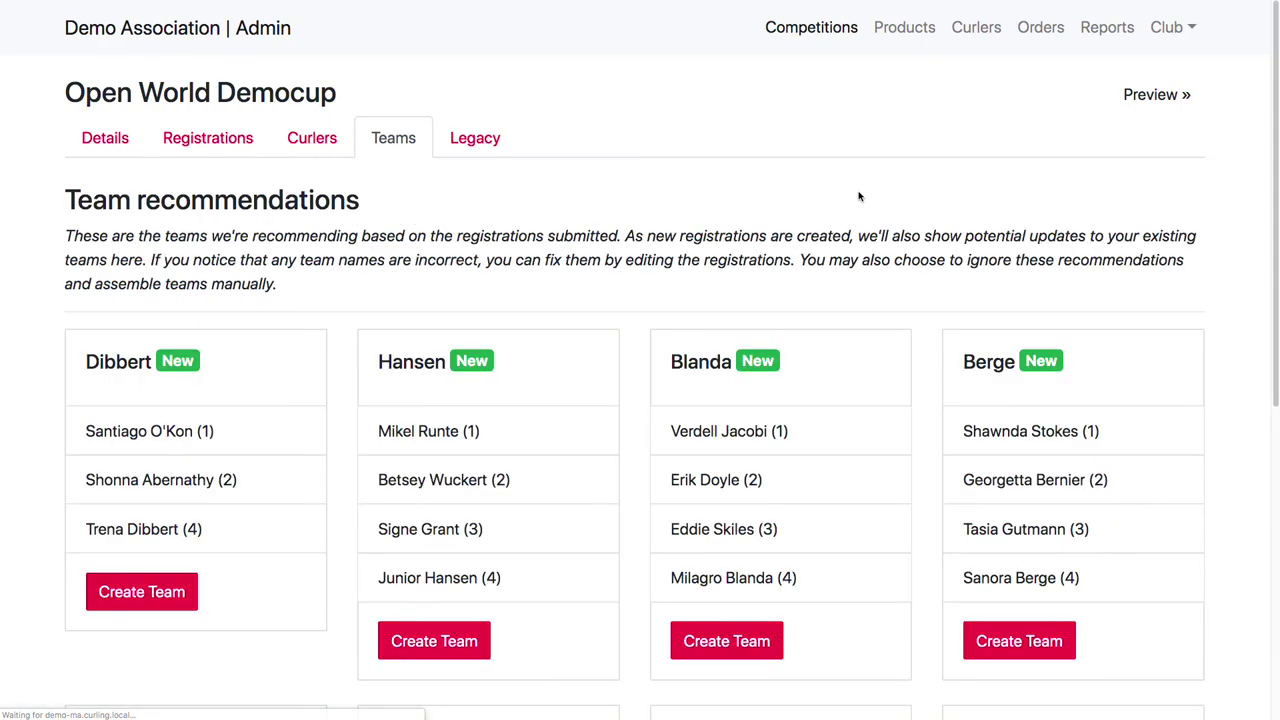
pyautogui.scroll(-4, 928, 240)
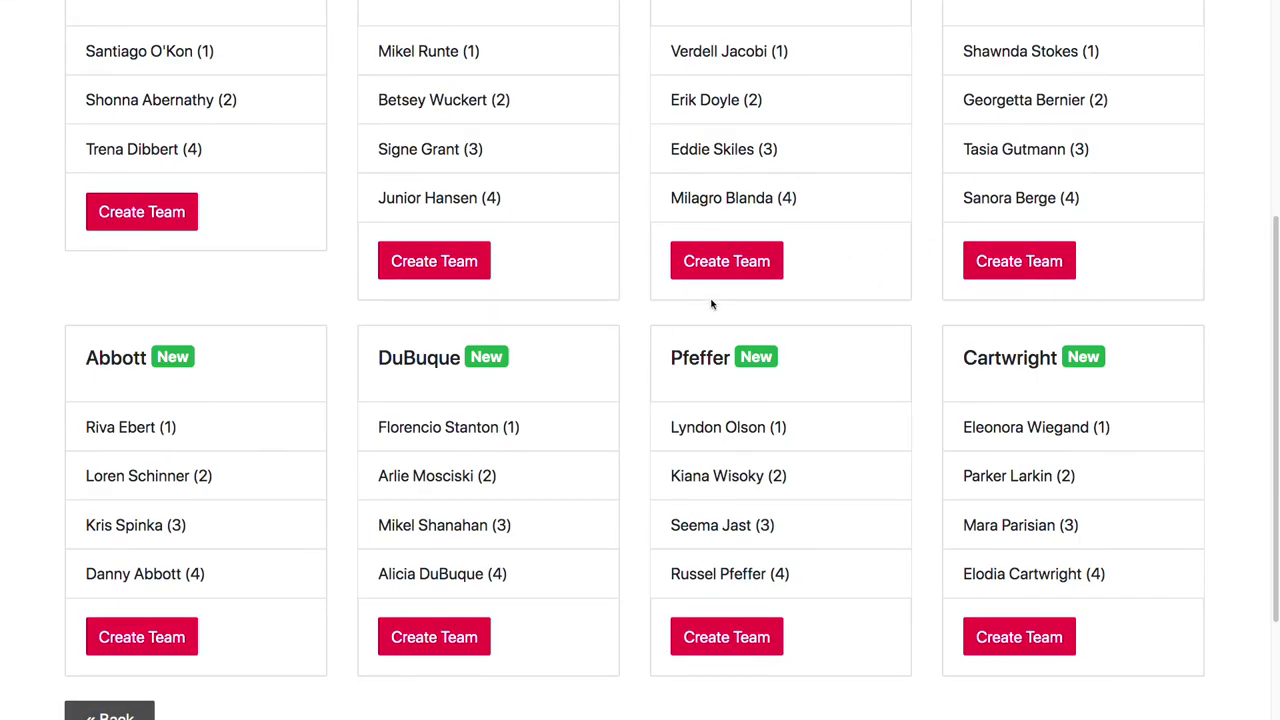
pyautogui.scroll(3, 877, 278)
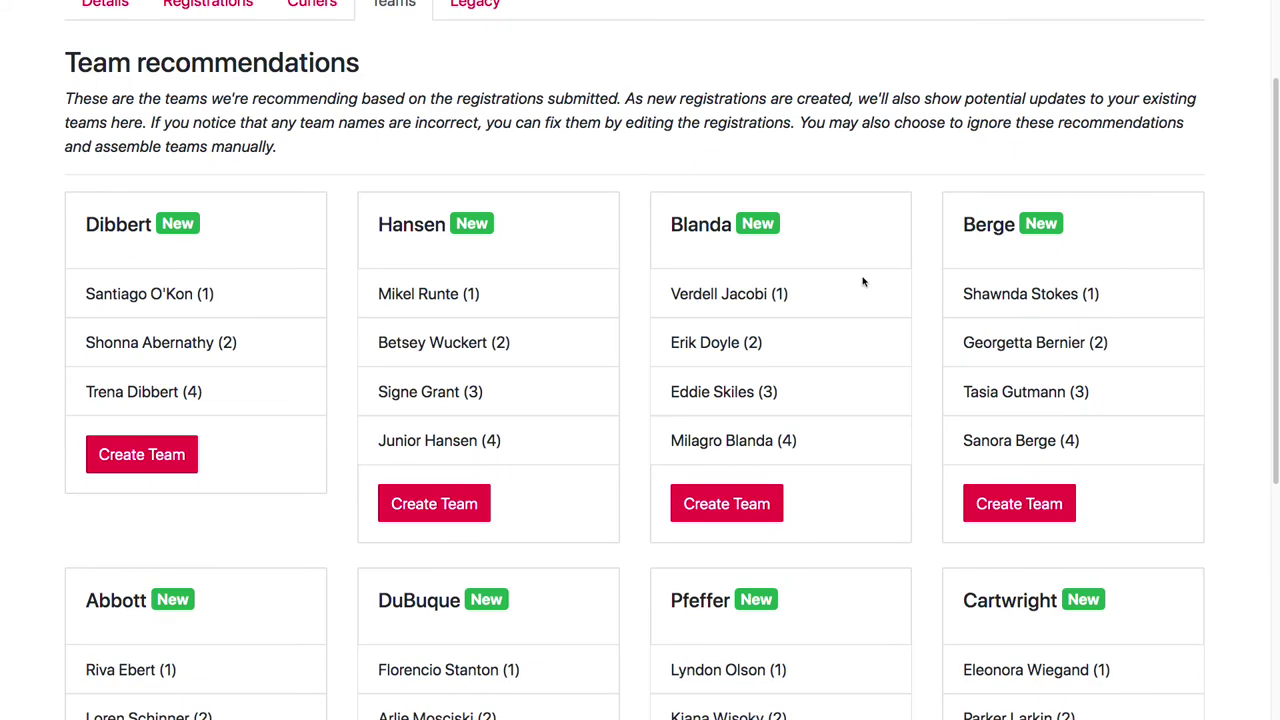
pyautogui.scroll(2, 864, 282)
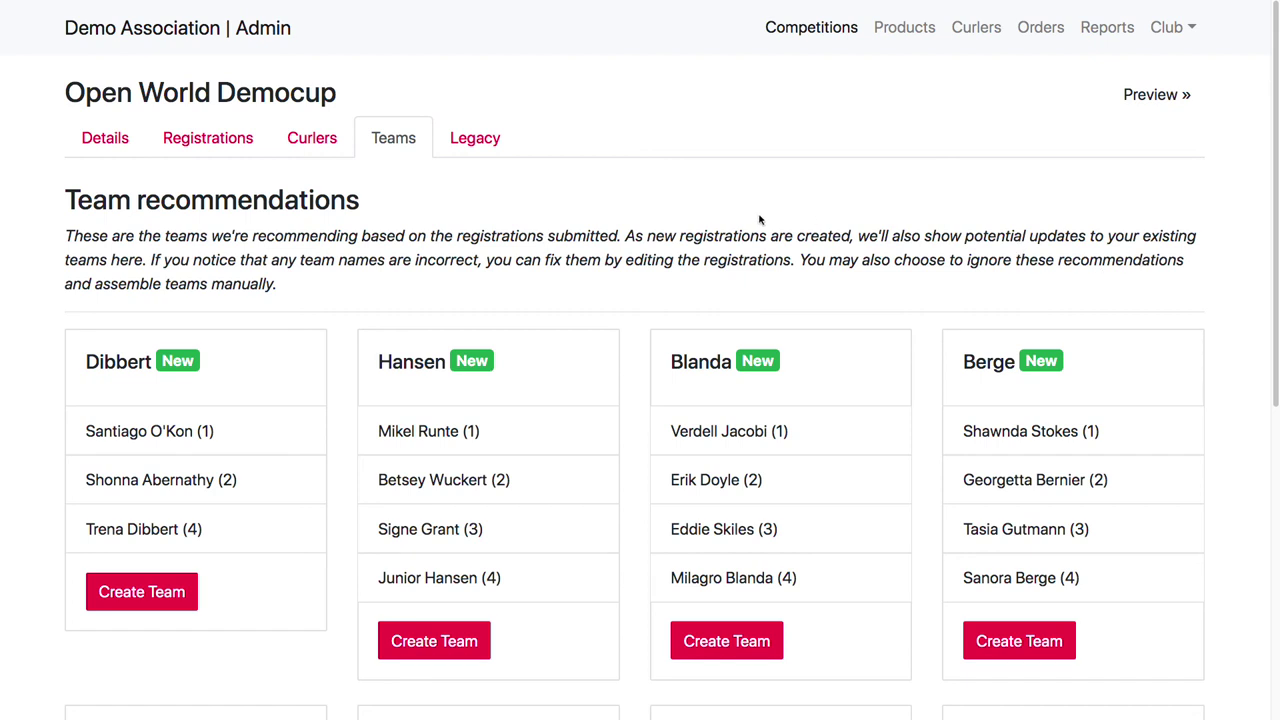
# Create the recommended Dibbert, Hansen, Blanda, Berge, Abbott, DuBuque and Pfeffer teams.
pyautogui.click(160, 590)
pyautogui.click(155, 700)
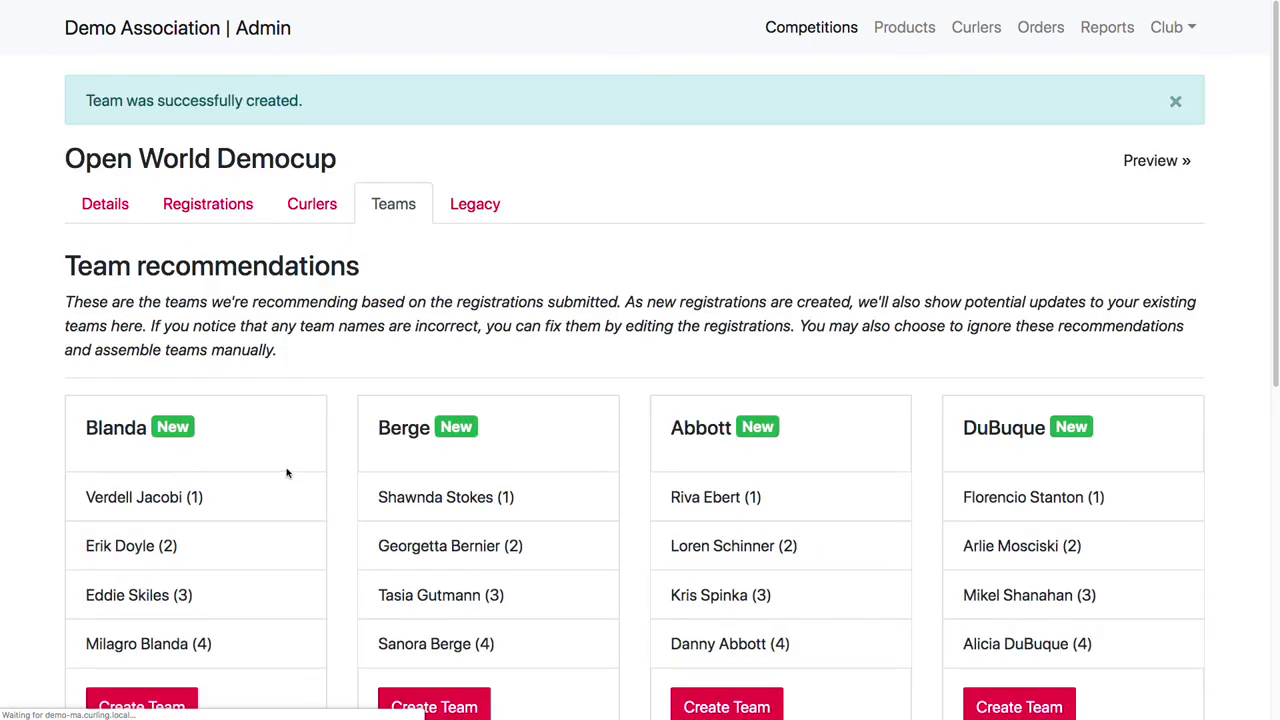
pyautogui.scroll(-2, 285, 472)
pyautogui.click(157, 514)
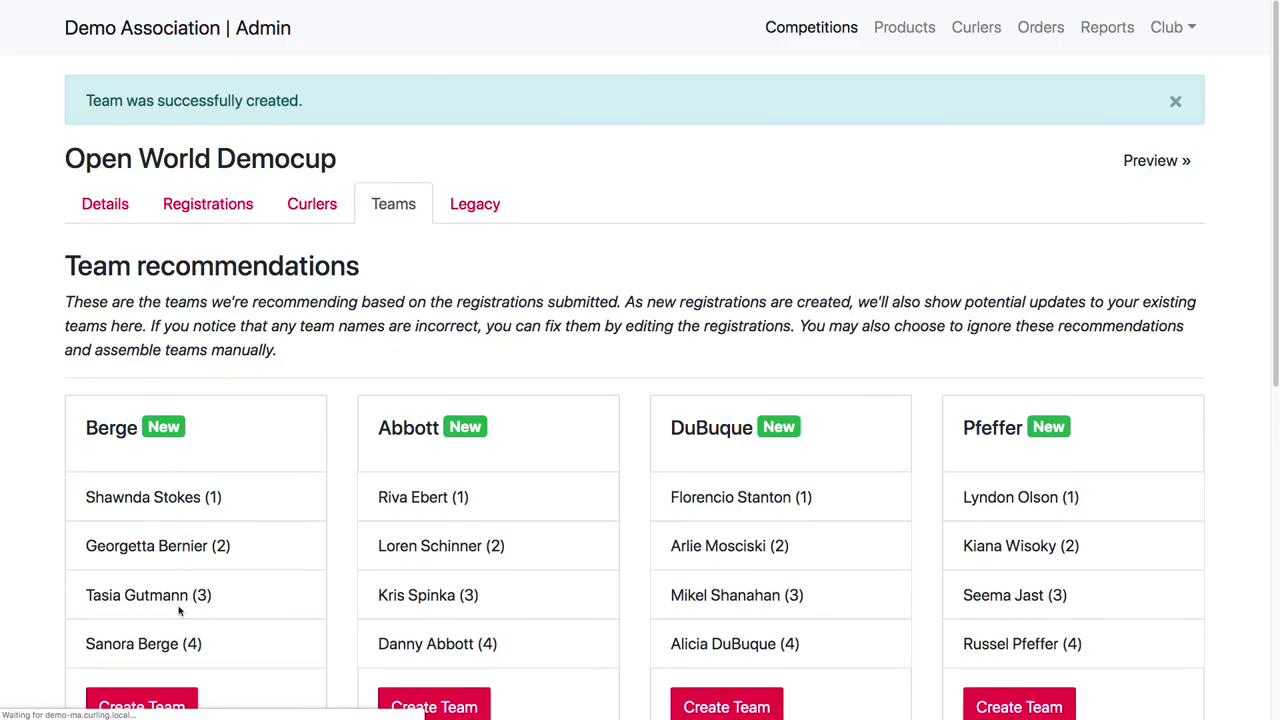
pyautogui.click(162, 704)
pyautogui.click(176, 706)
pyautogui.click(176, 706)
pyautogui.click(176, 706)
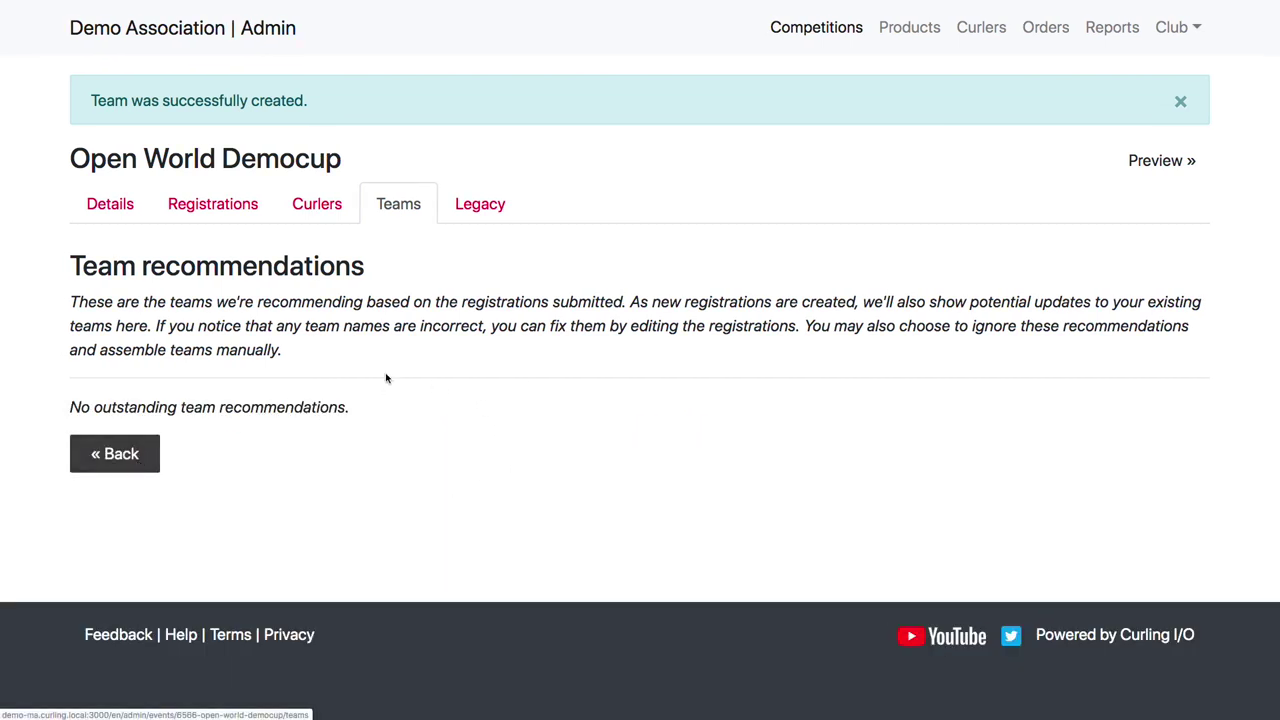
# Return to the Teams list and highlight Dibbert's short name, the three-player team.
pyautogui.click(114, 462)
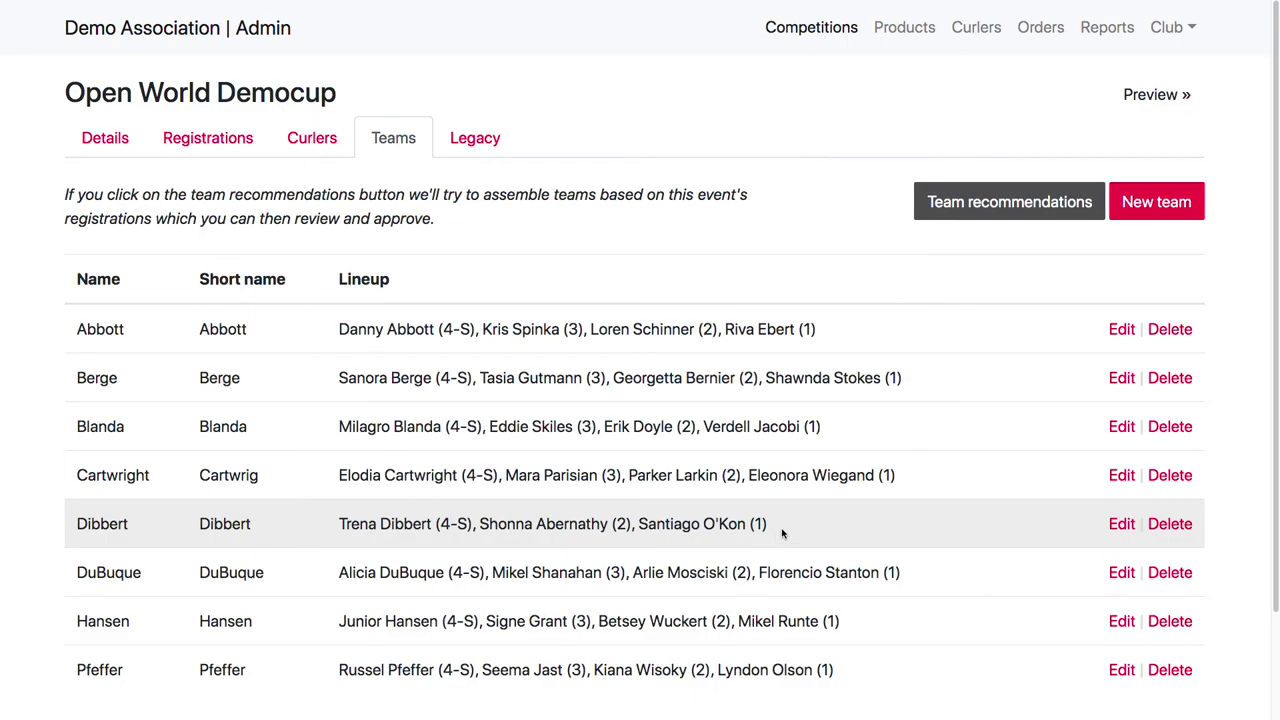
pyautogui.scroll(-1, 535, 403)
pyautogui.scroll(-2, 535, 403)
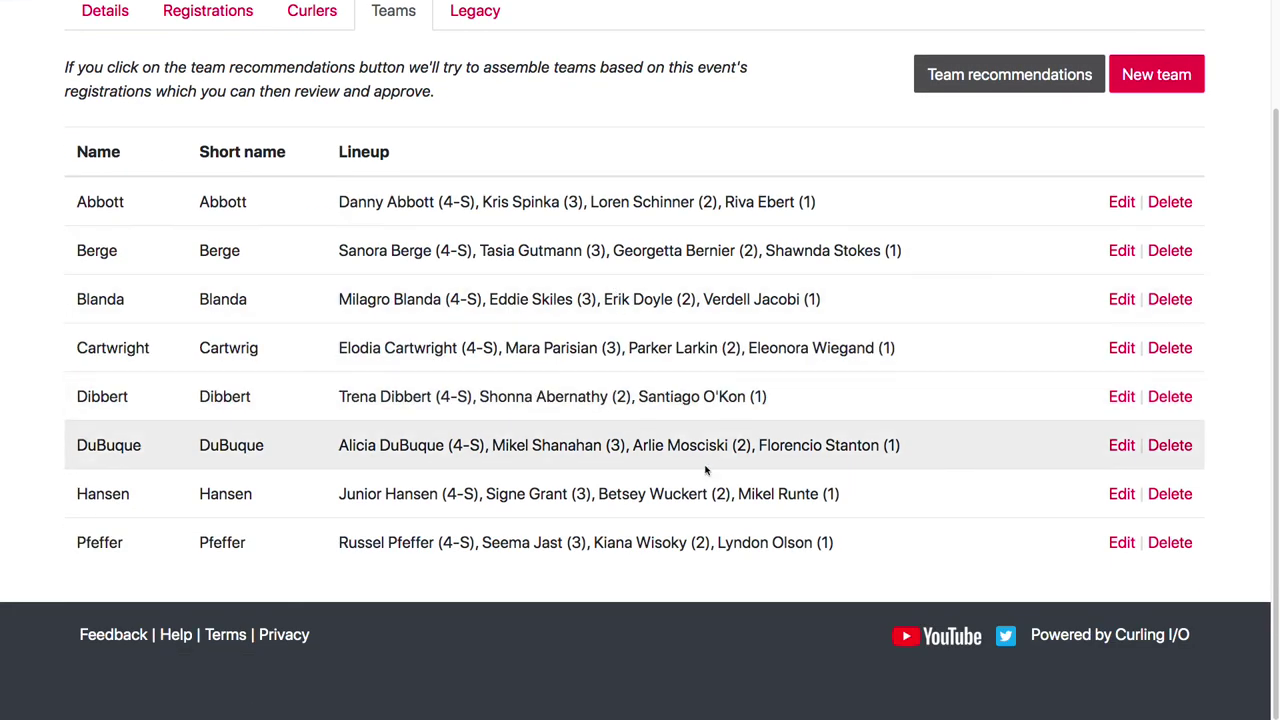
pyautogui.doubleClick(223, 396)
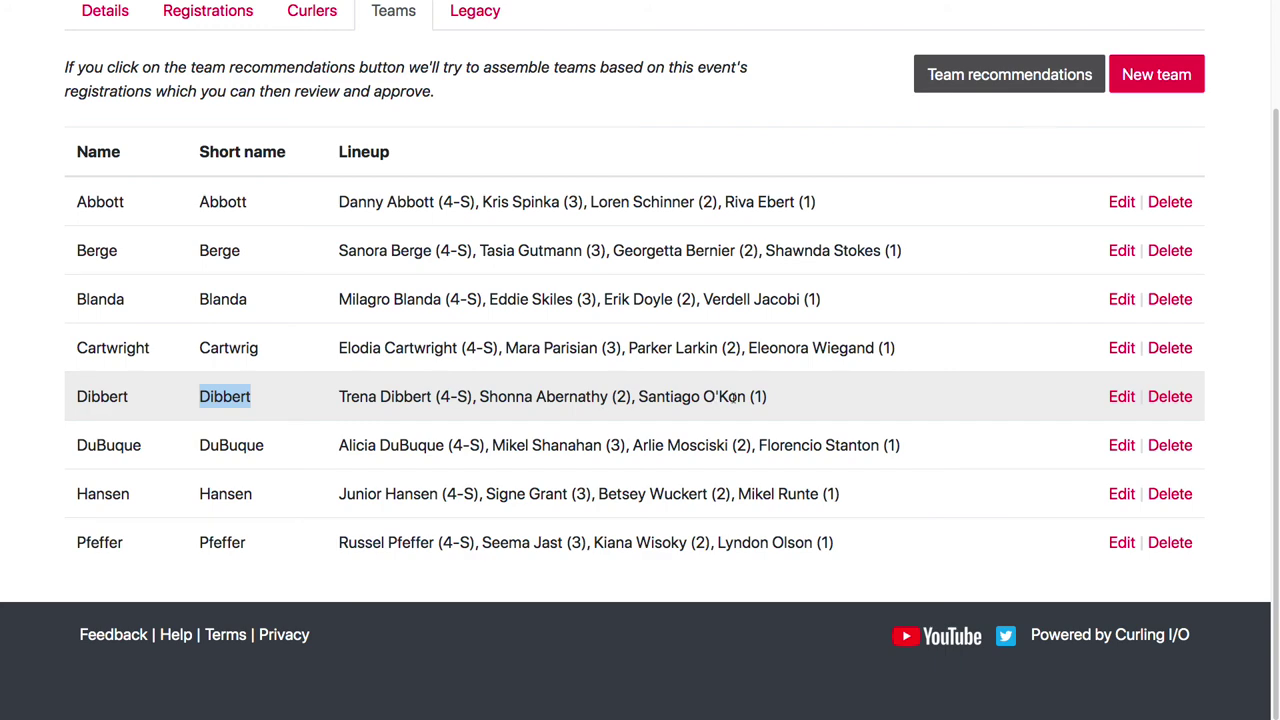
pyautogui.scroll(3, 785, 403)
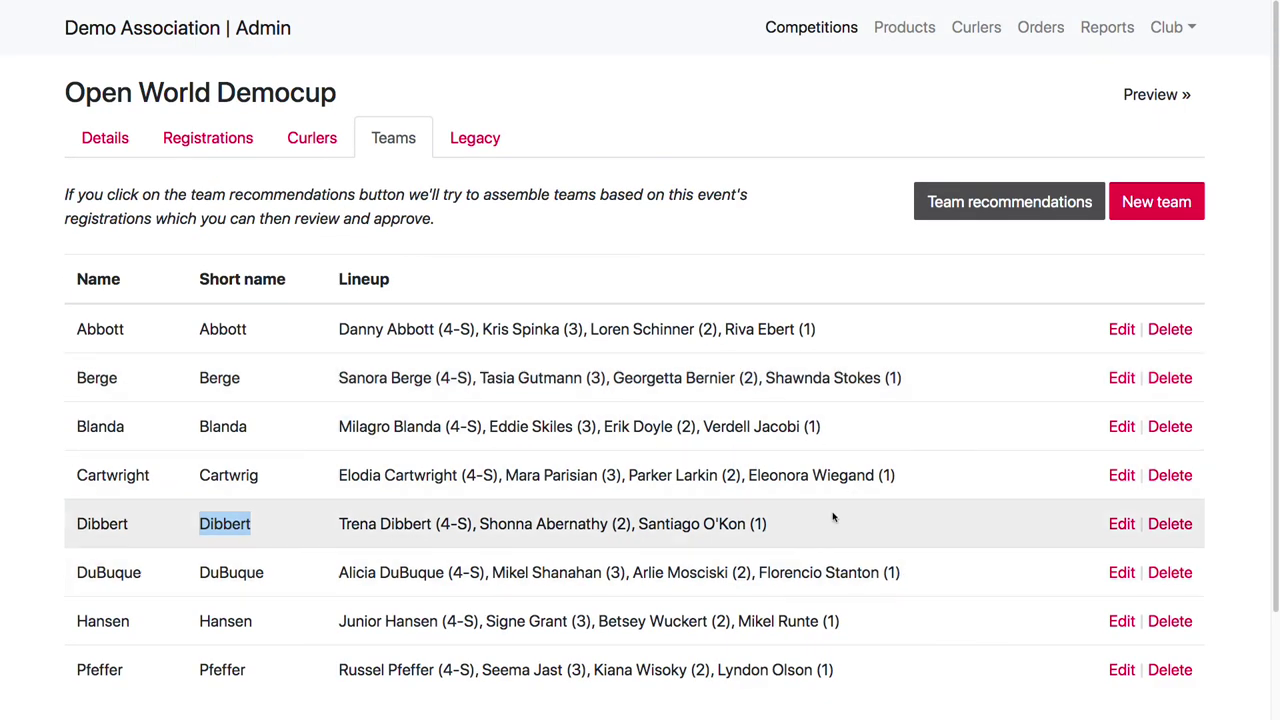
# In the Dibbert team form, add then remove the missing third curler, returning to the teams list.
pyautogui.click(1124, 526)
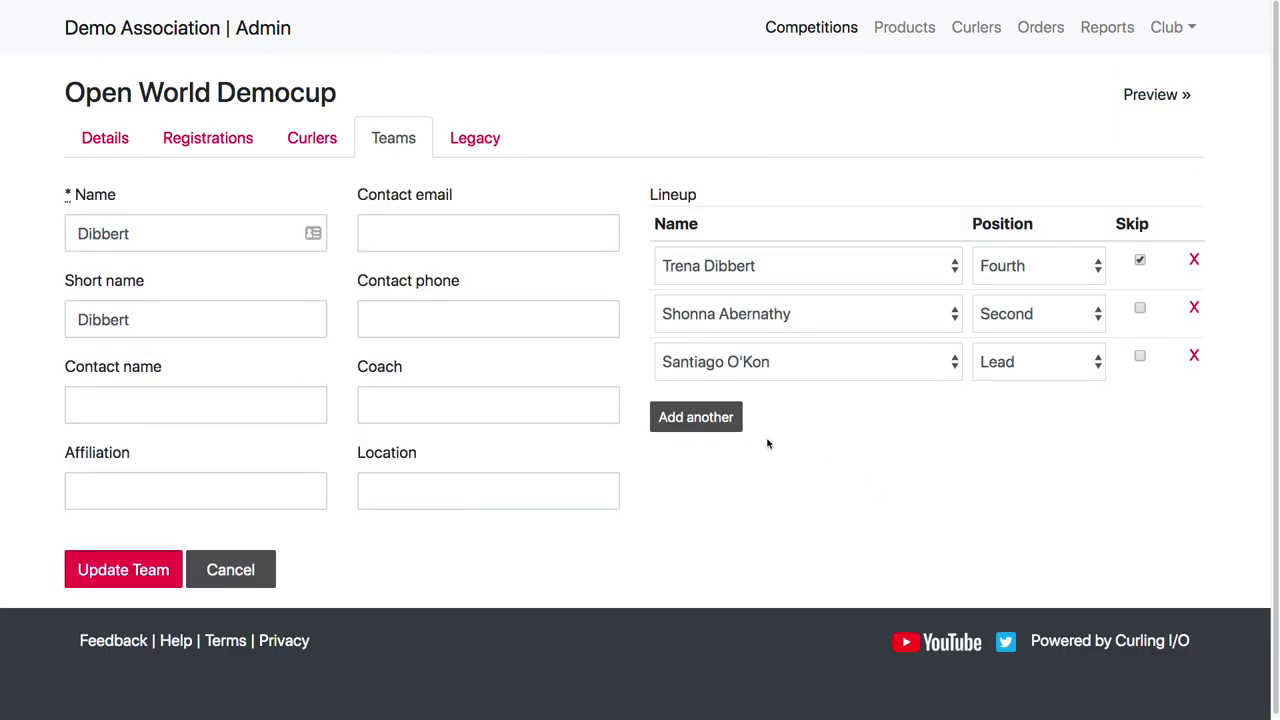
pyautogui.click(738, 425)
pyautogui.click(780, 414)
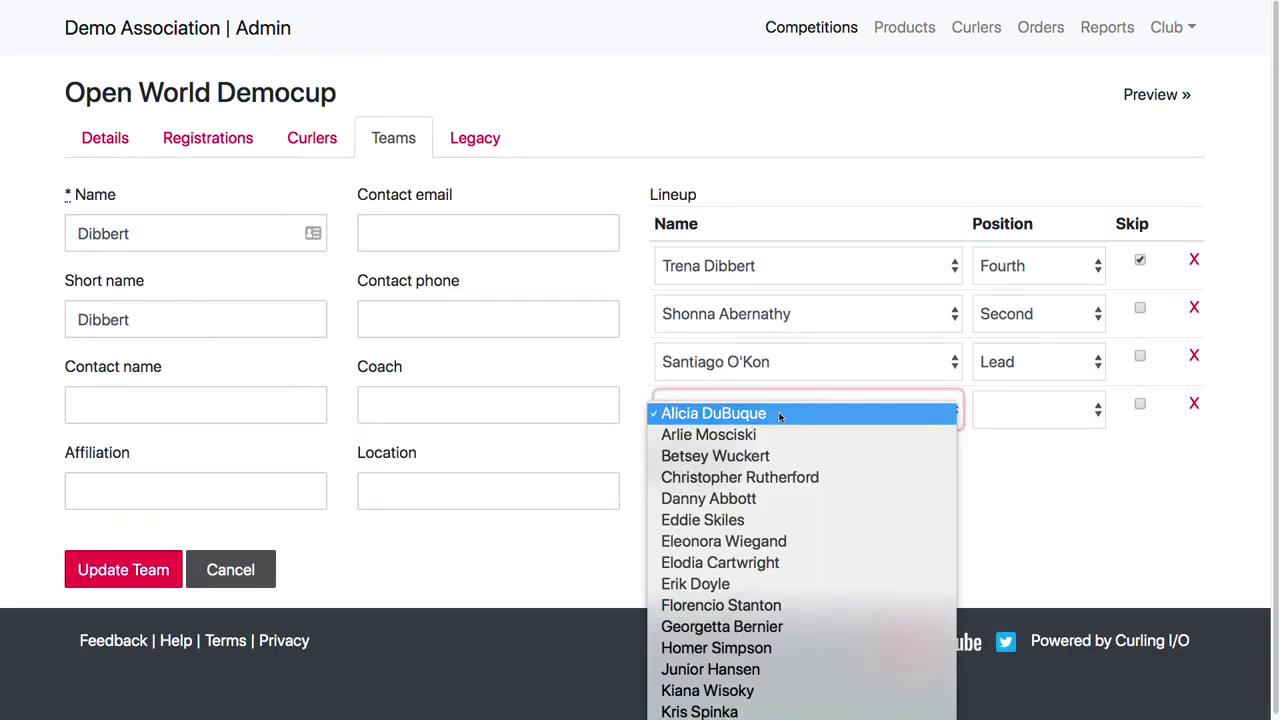
pyautogui.click(827, 478)
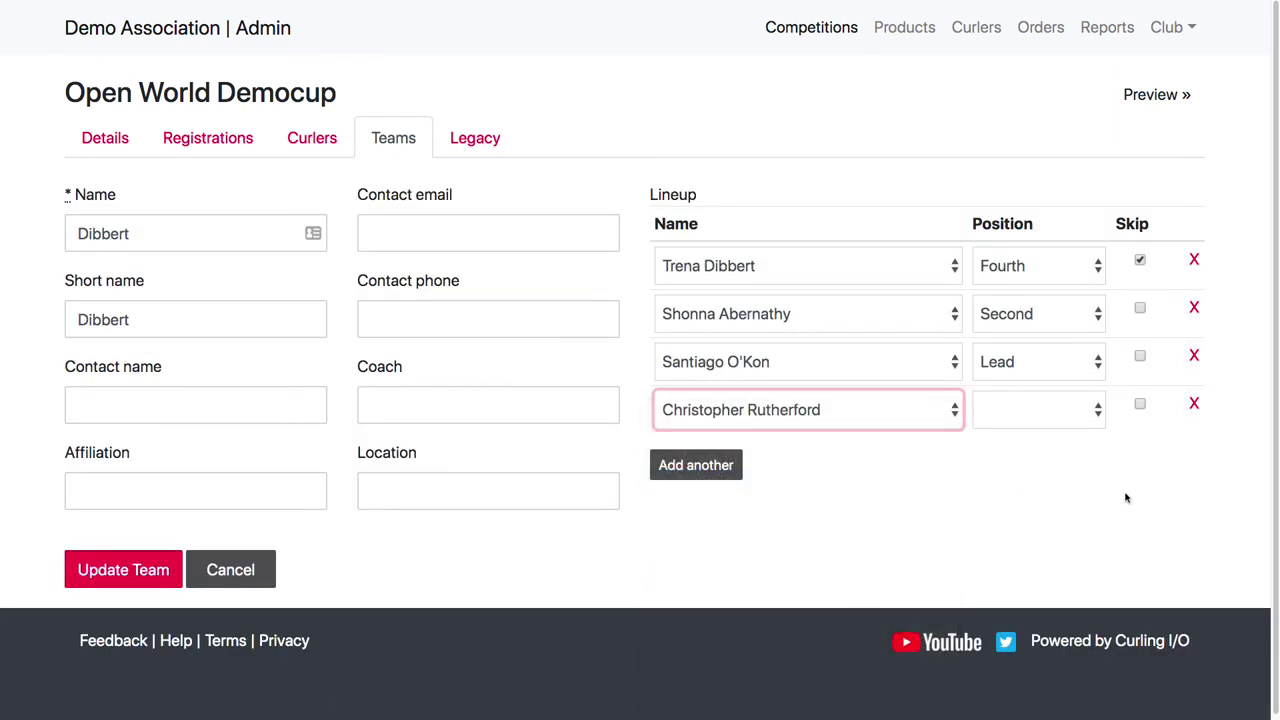
pyautogui.click(1193, 404)
pyautogui.click(57, 18)
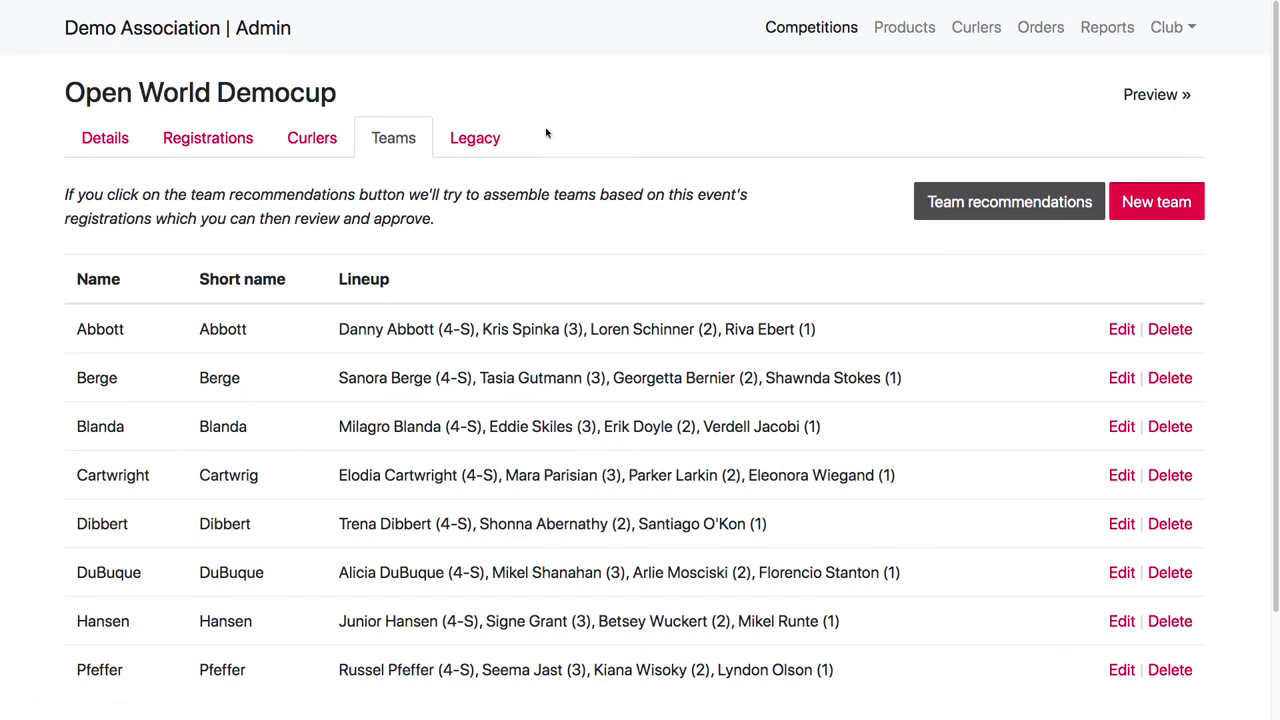
# Compare the third's full name on Curlers with the shortened name in Registrations, then edit Dibbert's registration.
pyautogui.click(344, 150)
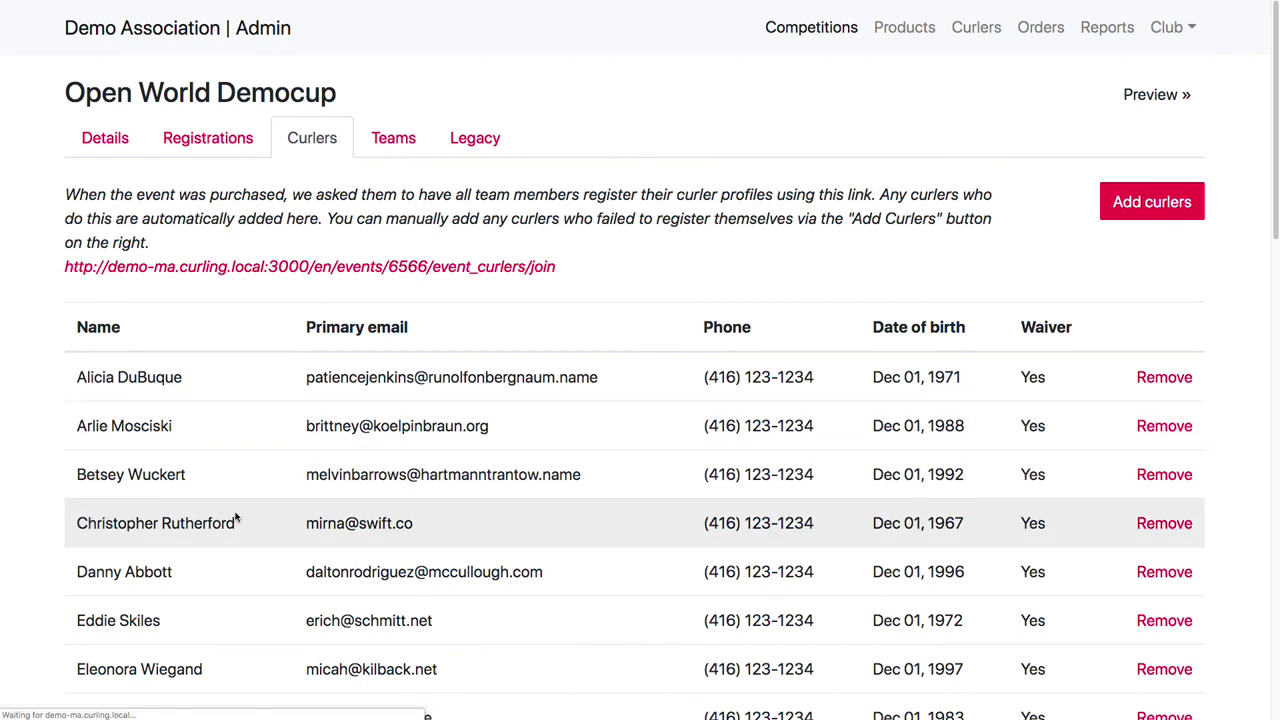
pyautogui.moveTo(88, 526); pyautogui.dragTo(301, 530)
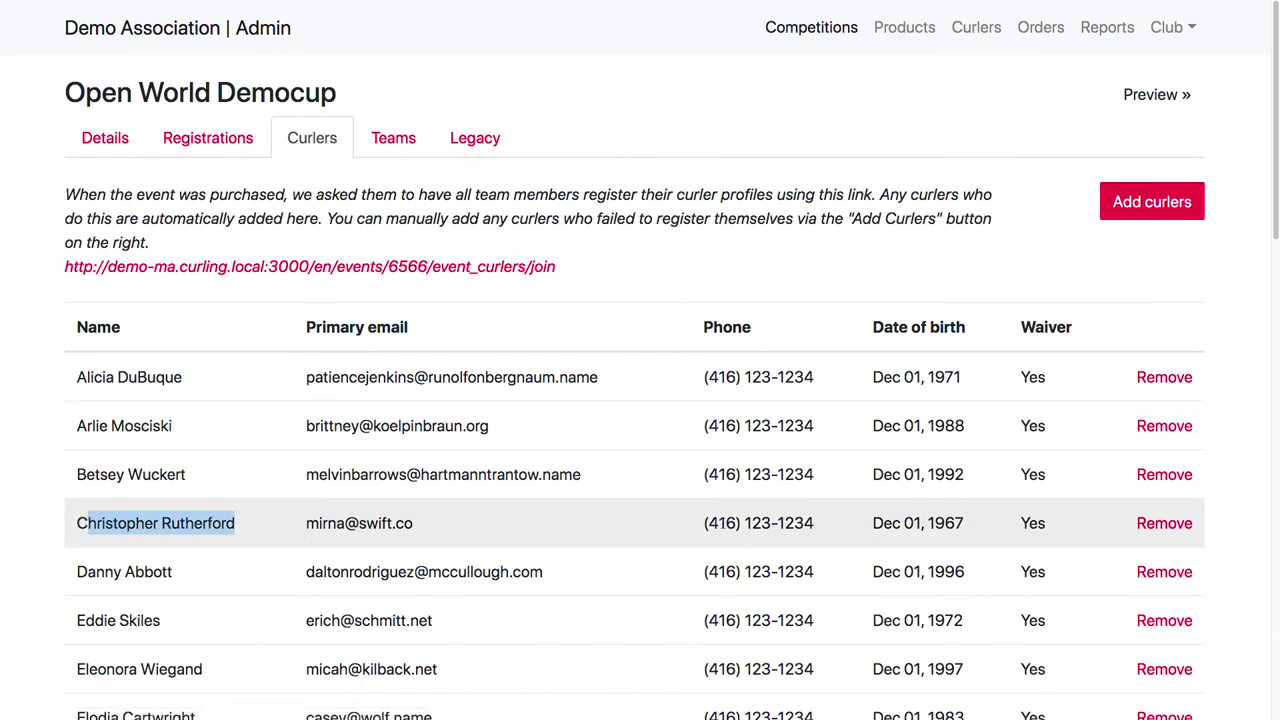
pyautogui.click(222, 140)
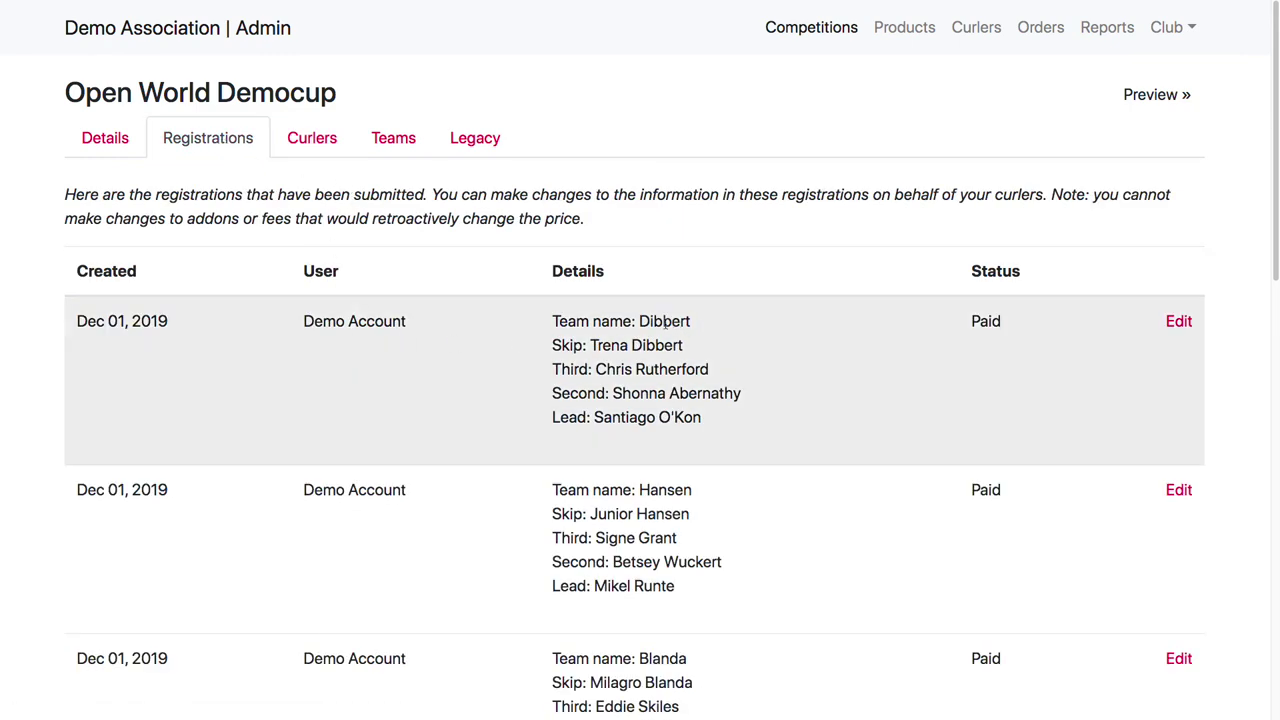
pyautogui.doubleClick(613, 369)
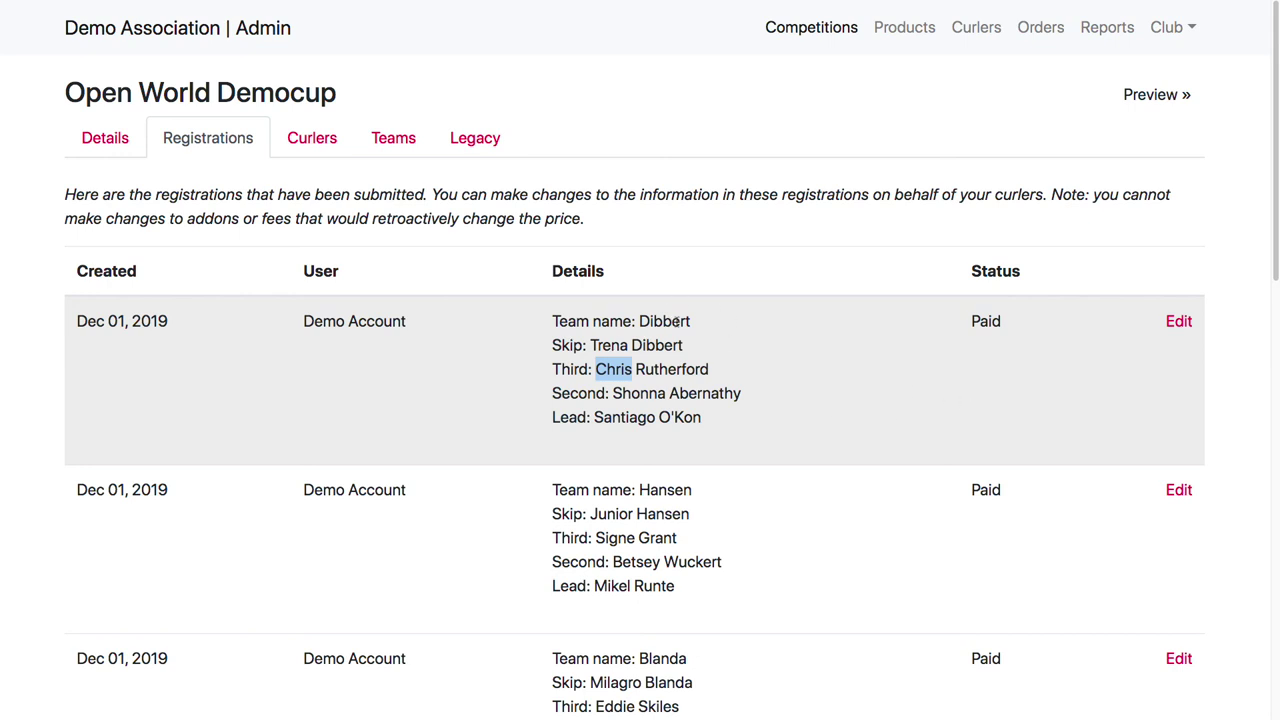
pyautogui.click(660, 375)
pyautogui.click(1176, 322)
# Complete the third curler's shortened first name to its full form and save the Dibbert registration.
pyautogui.click(116, 340)
pyautogui.write('topher Rutherford')
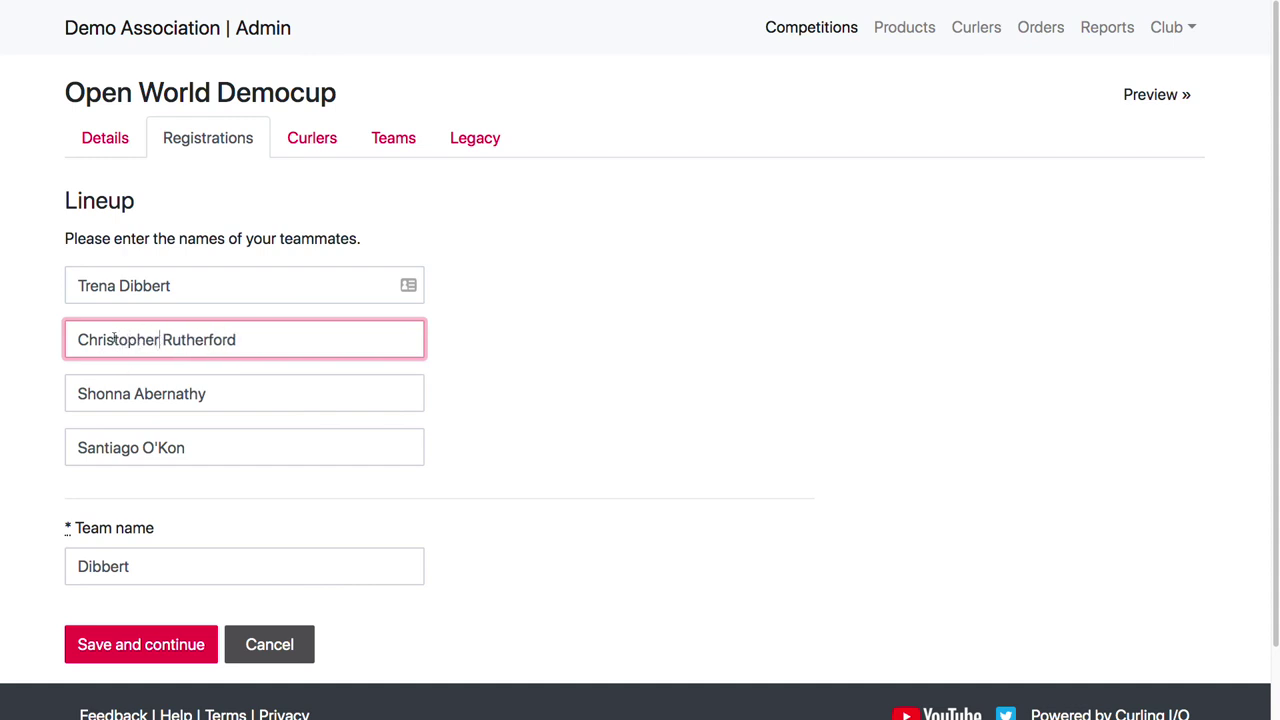
pyautogui.click(146, 646)
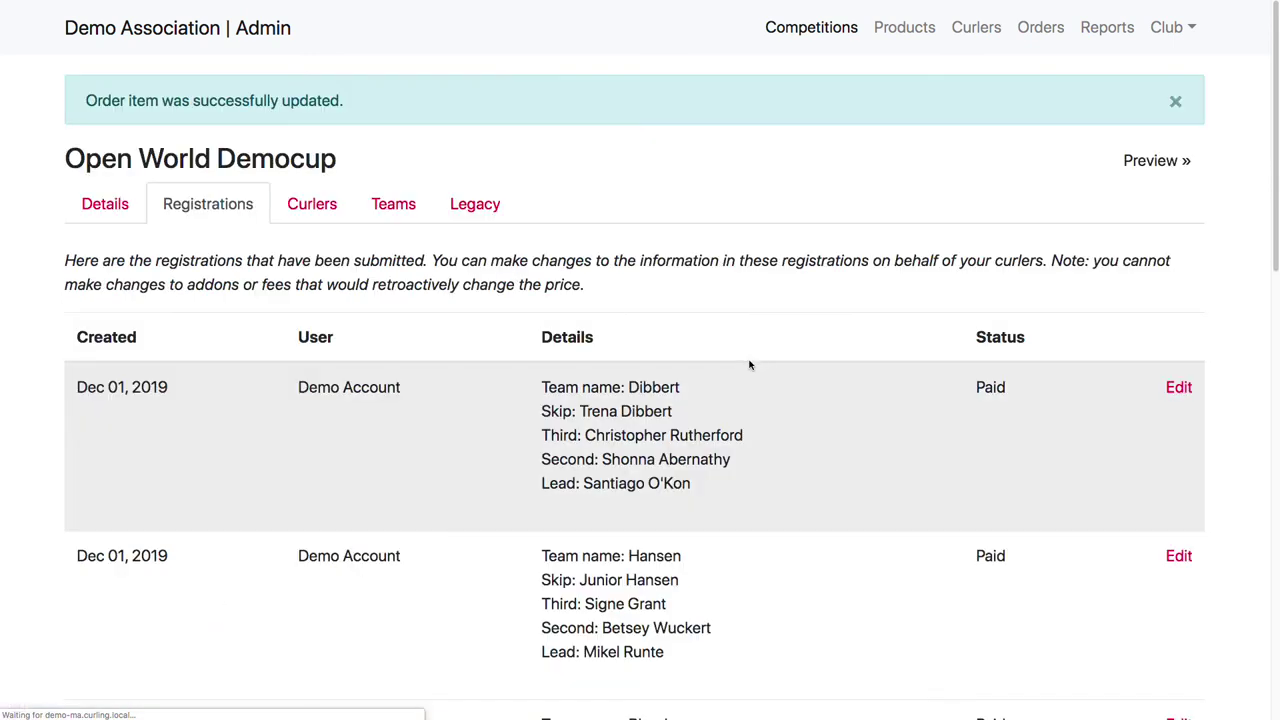
pyautogui.click(388, 210)
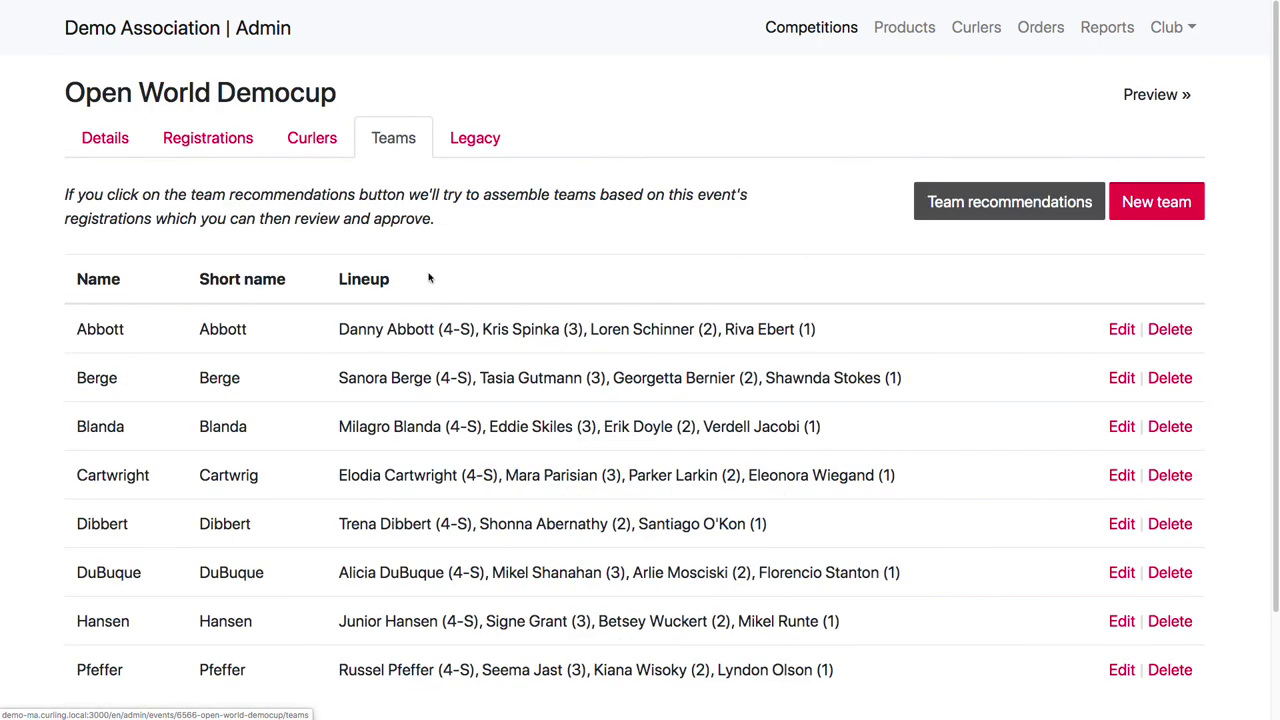
pyautogui.click(1012, 204)
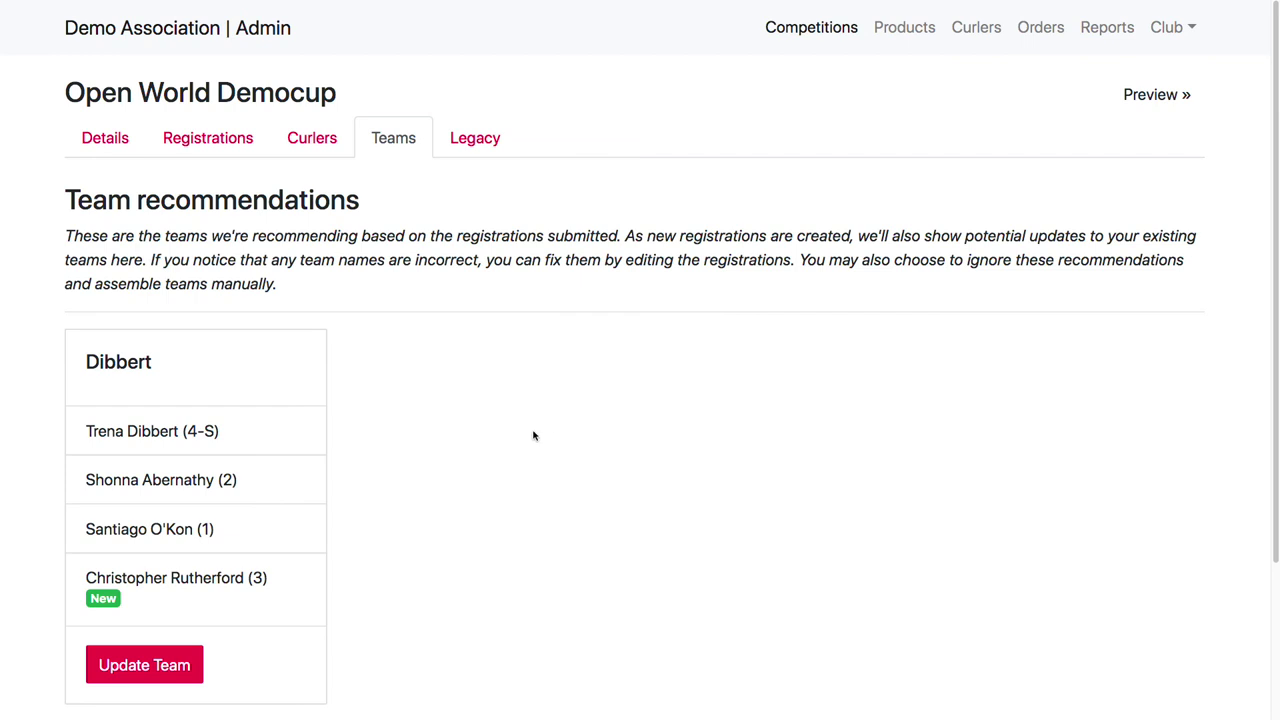
pyautogui.doubleClick(119, 360)
pyautogui.click(516, 366)
pyautogui.scroll(-3, 477, 414)
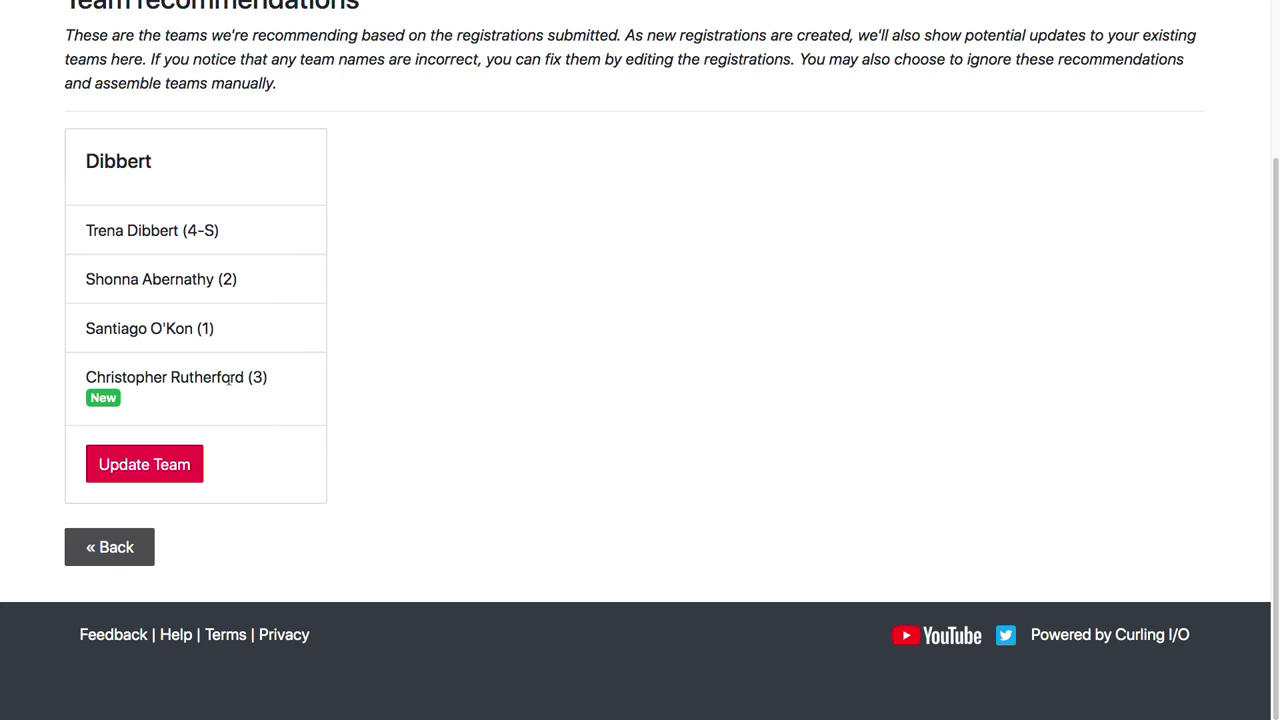
pyautogui.scroll(1, 389, 479)
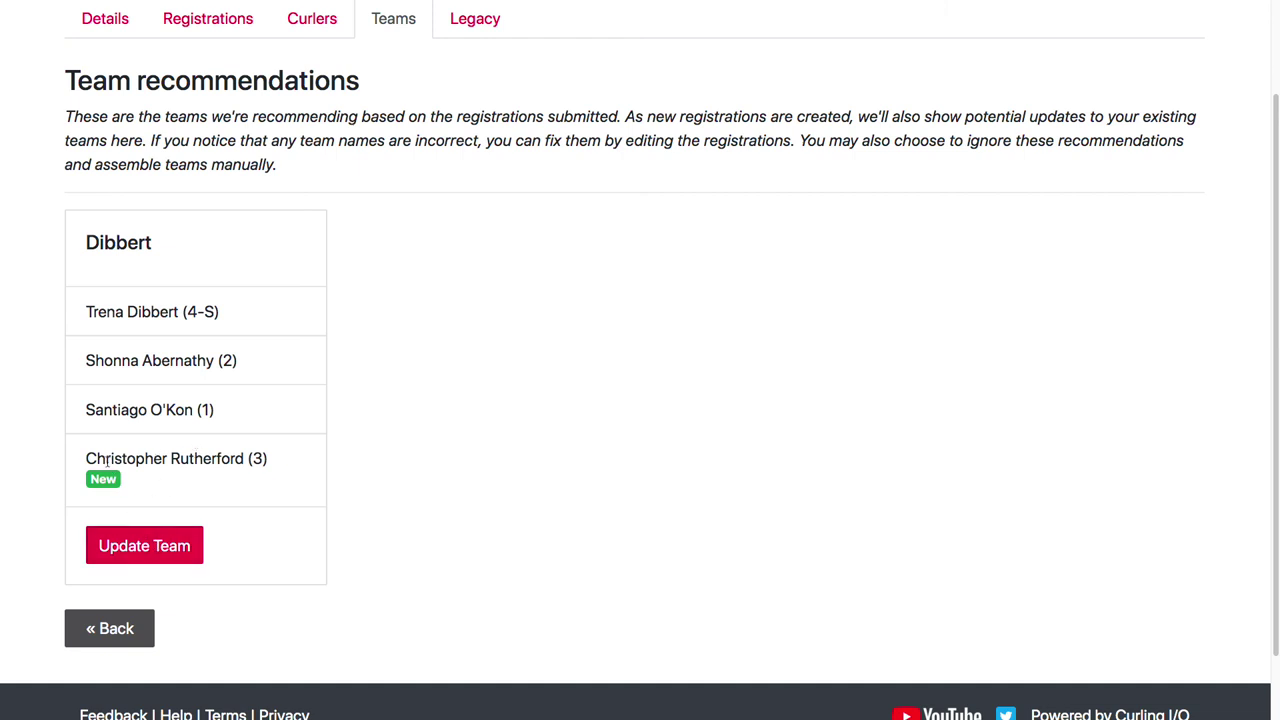
pyautogui.moveTo(106, 458); pyautogui.dragTo(204, 458)
# Apply the Dibbert update and confirm its four-curler lineup in the teams list.
pyautogui.click(158, 559)
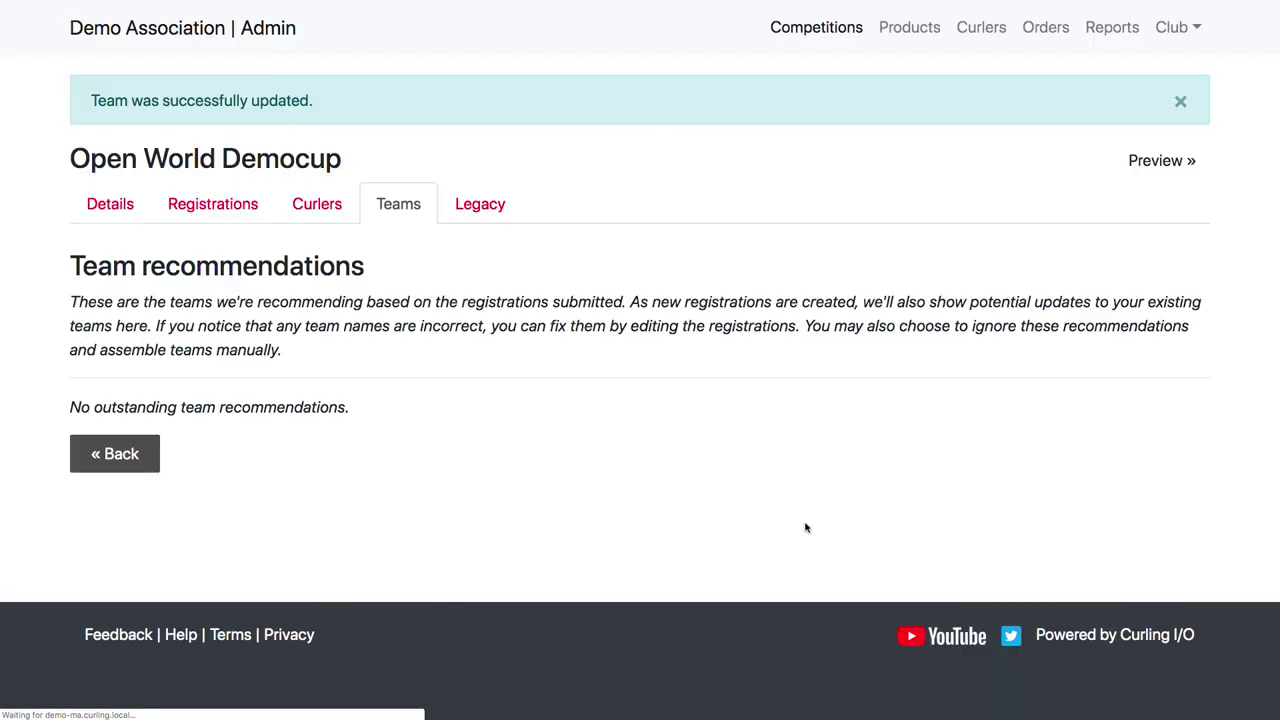
pyautogui.click(395, 218)
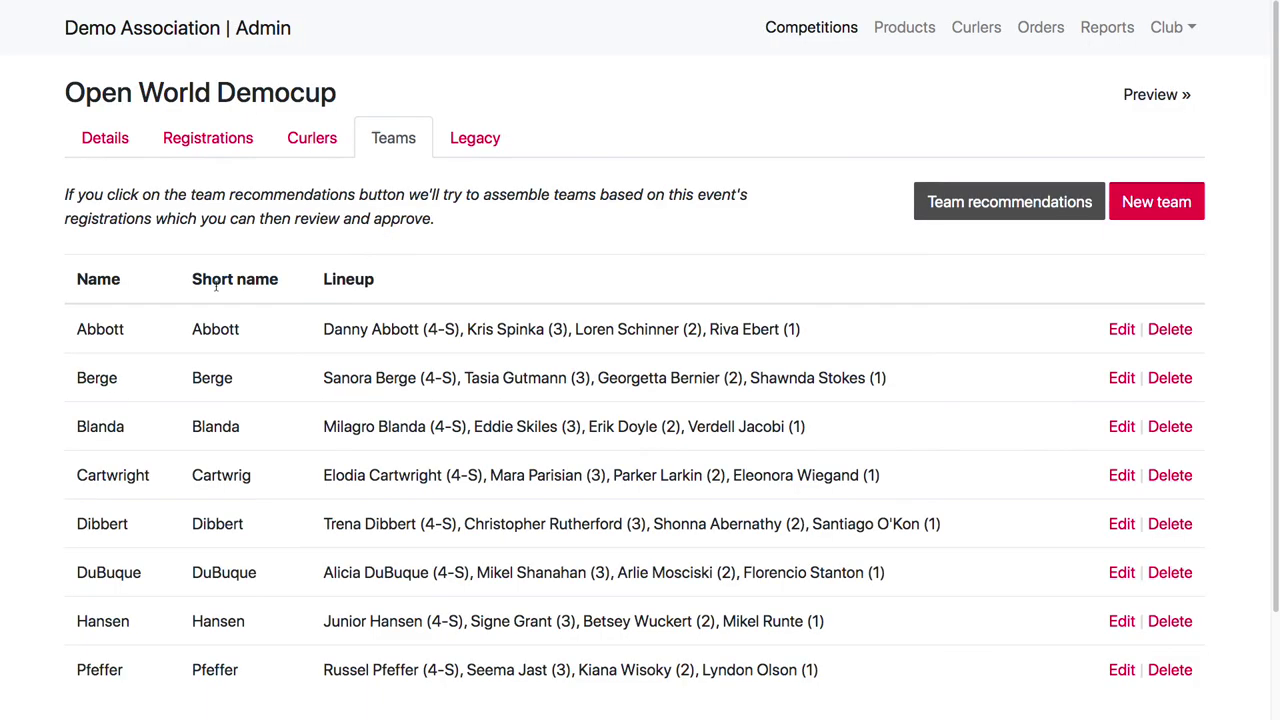
pyautogui.scroll(-2, 300, 385)
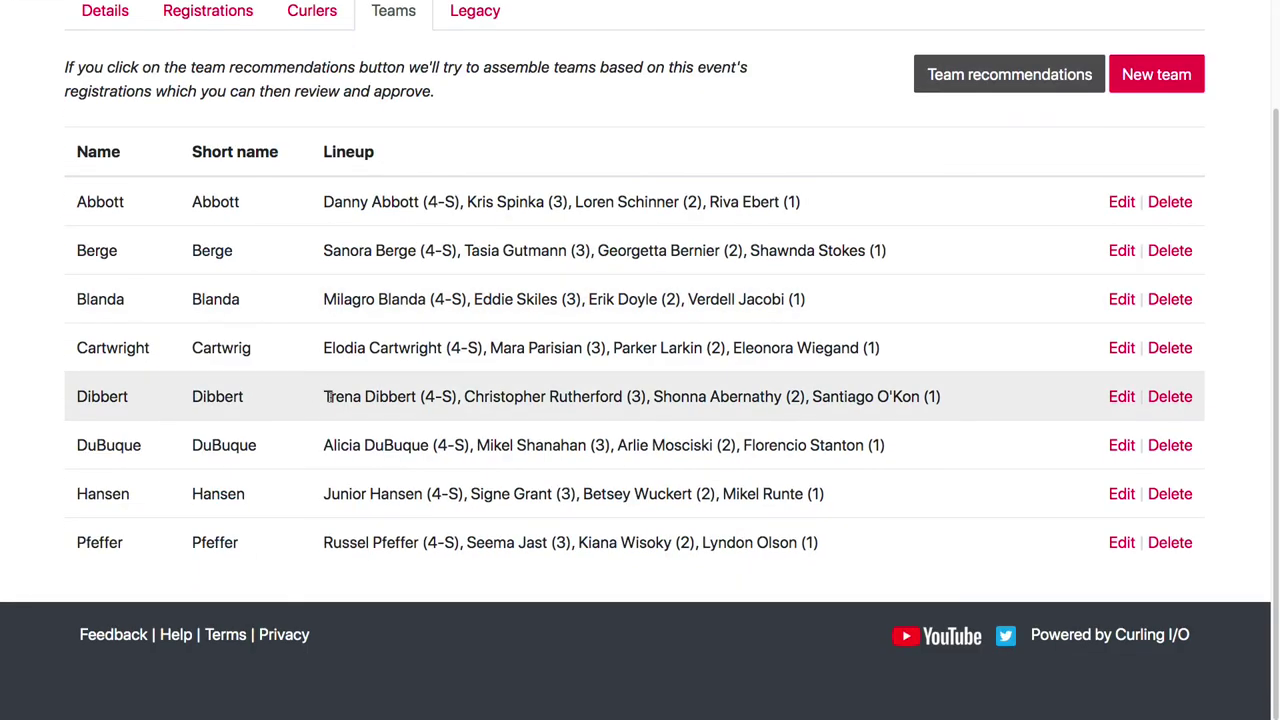
pyautogui.moveTo(347, 398); pyautogui.dragTo(886, 477)
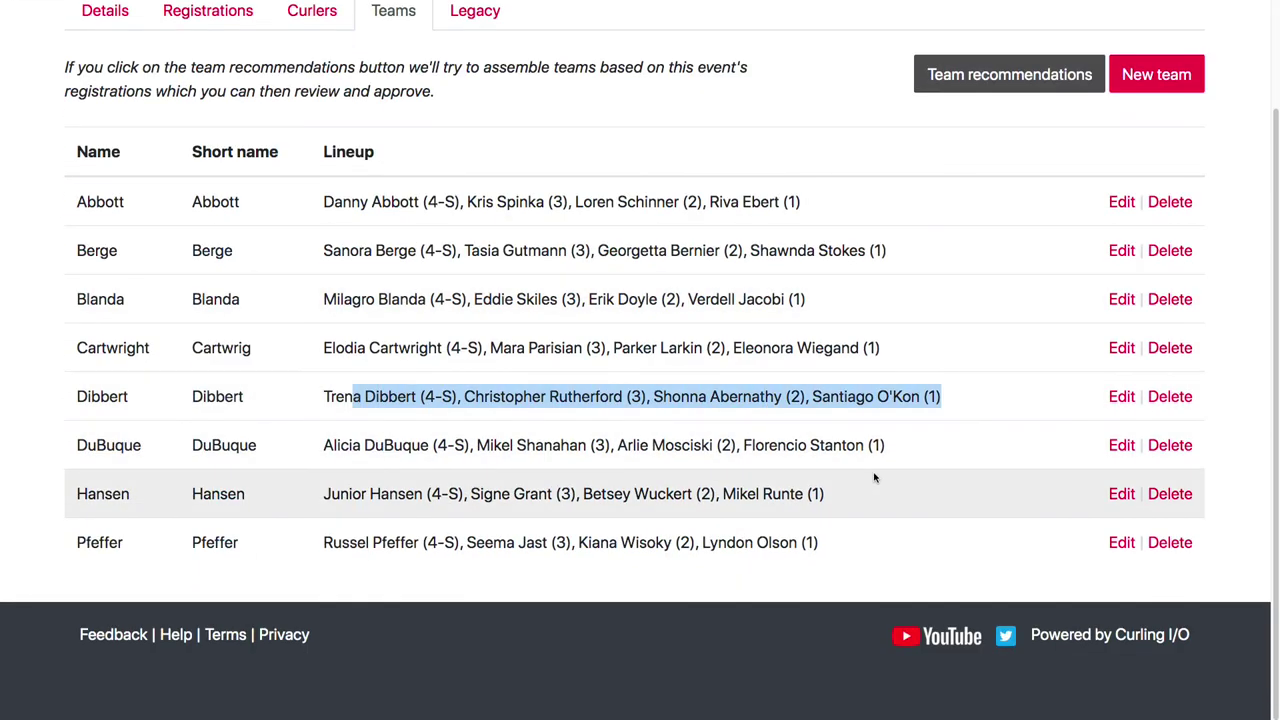
pyautogui.scroll(2, 873, 478)
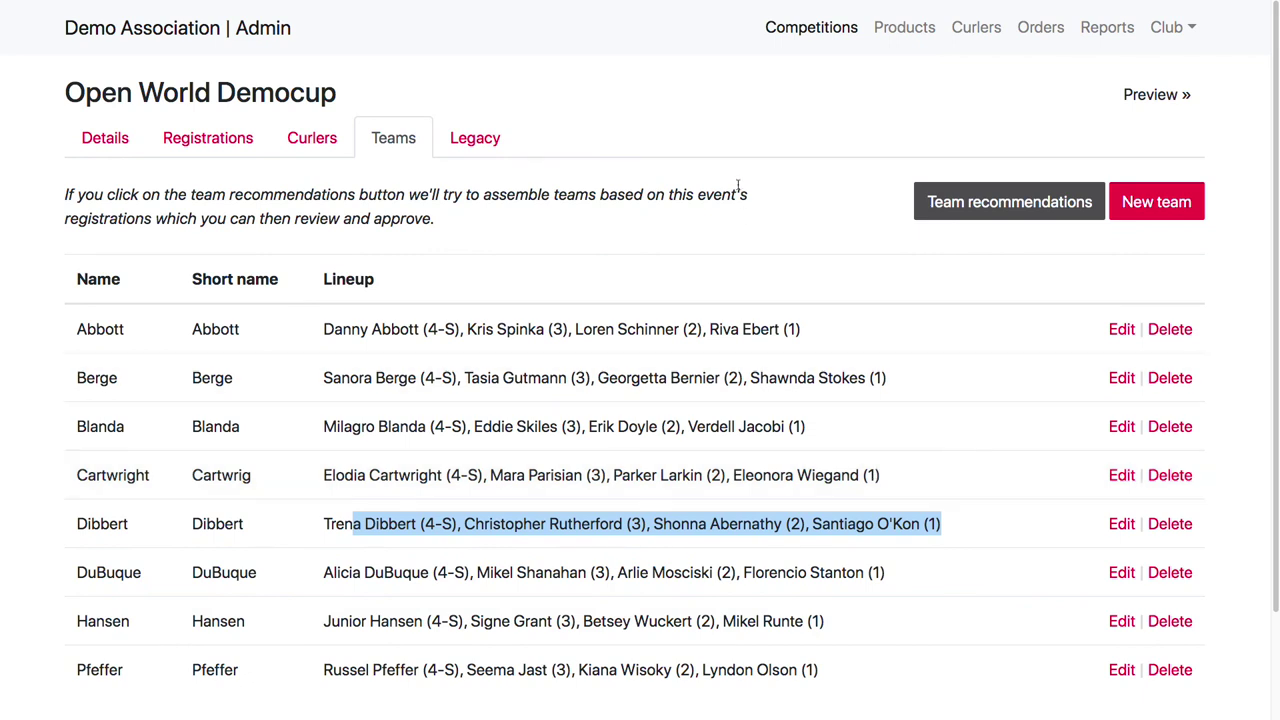
pyautogui.click(605, 239)
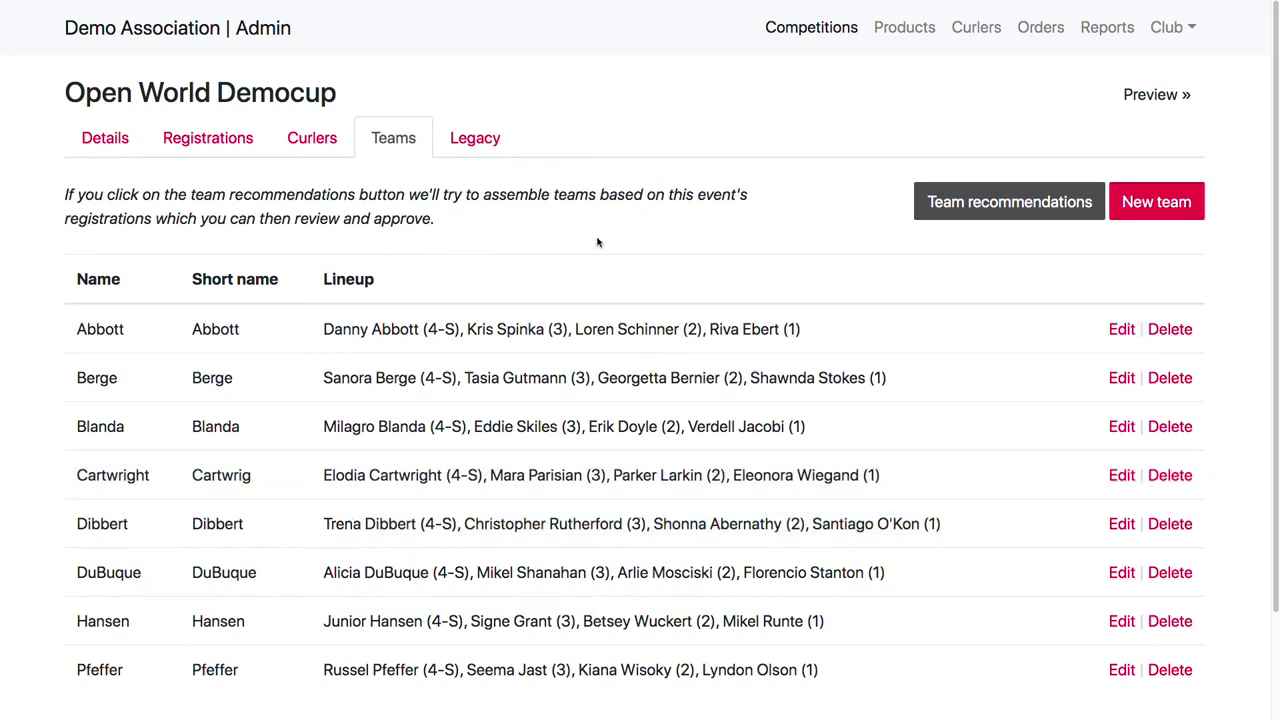